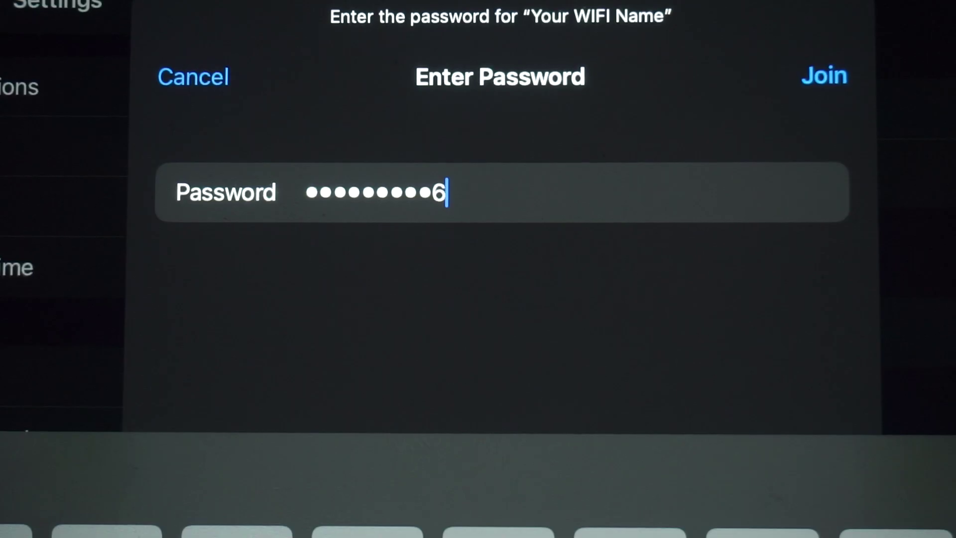
Step: Join the Your WIFI Name network using its password
{"action": "left_click", "coordinate": [825, 76]}
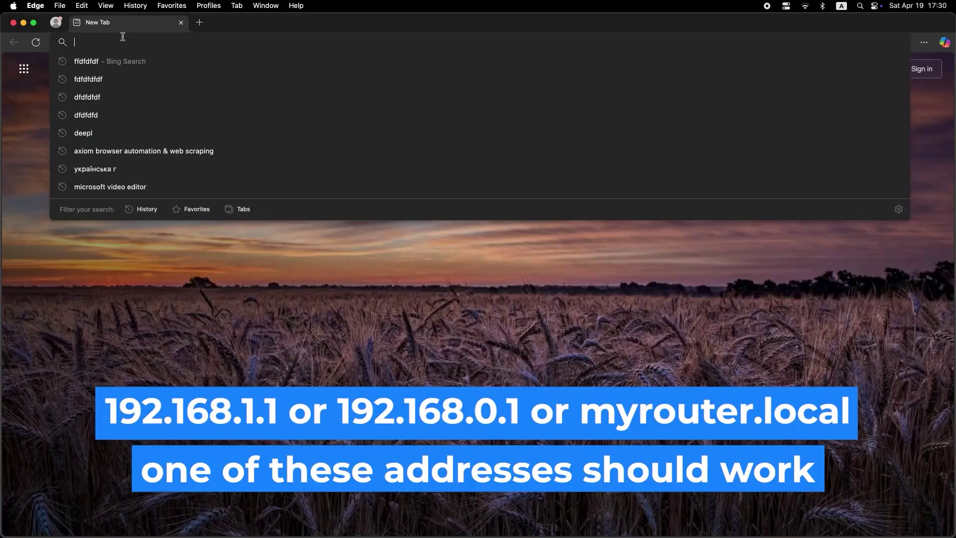
Step: Load the router admin page at 192.168.1.1, correcting the mistyped address
{"action": "type", "text": "19"}
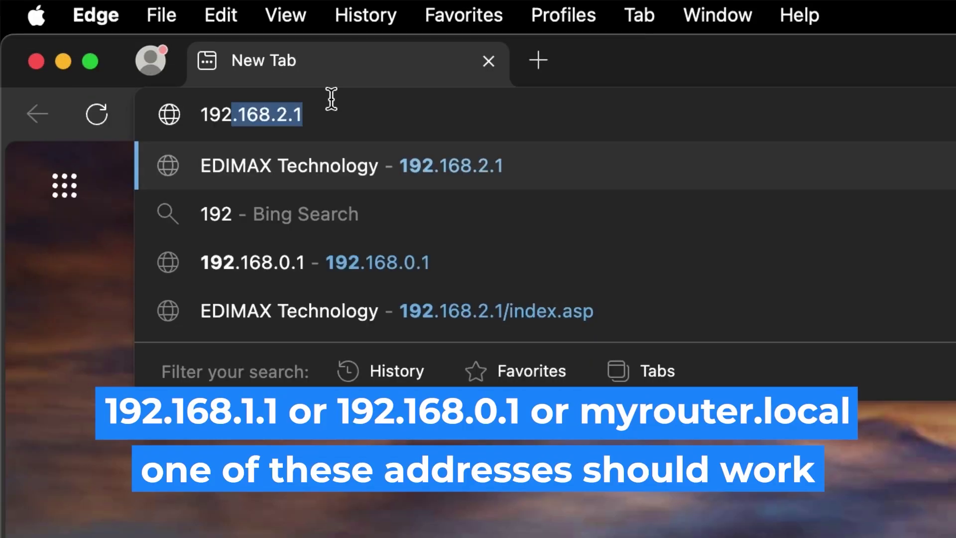
{"action": "type", "text": "2.168.2.1"}
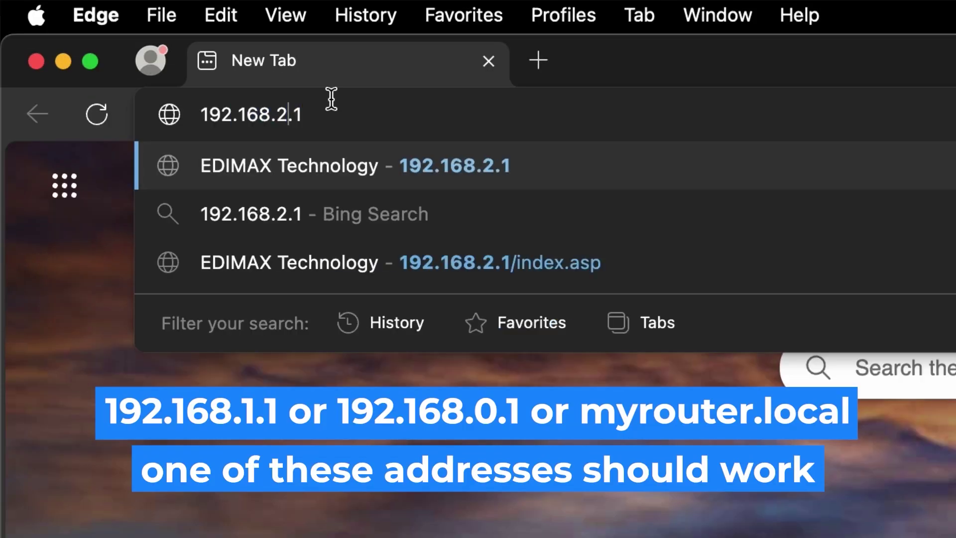
{"action": "key", "text": "Left"}
{"action": "key", "text": "Left"}
{"action": "key", "text": "BackSpace"}
{"action": "type", "text": "1"}
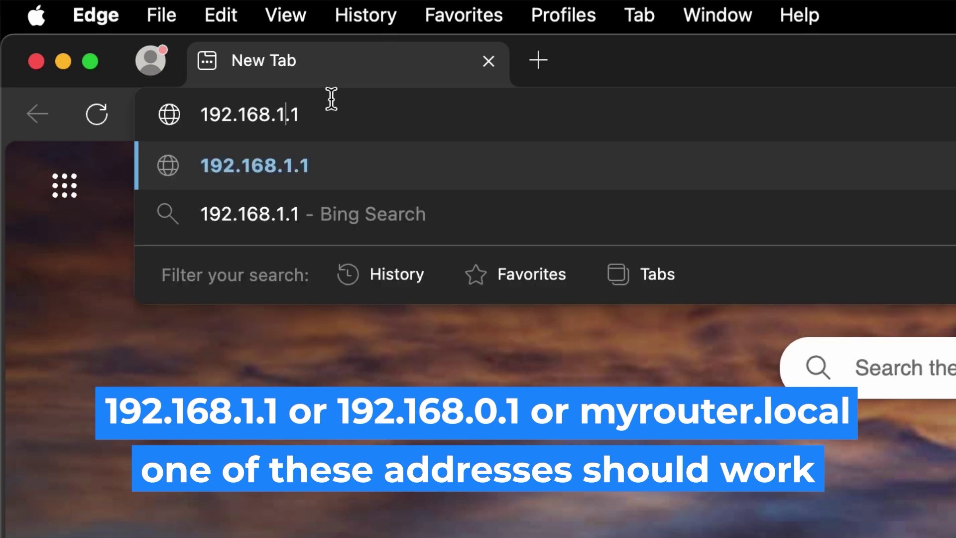
{"action": "key", "text": "Return"}
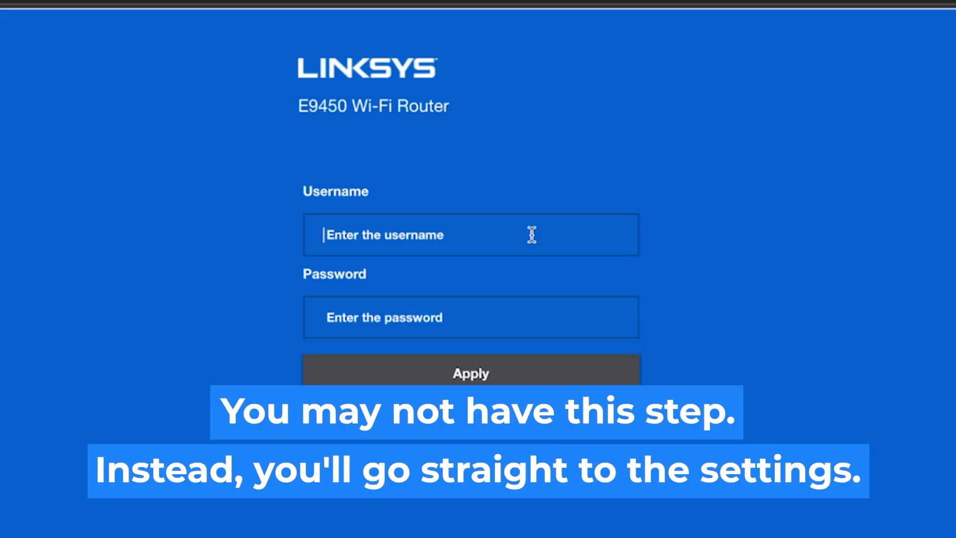
Step: Sign in with the default administrator username and password
{"action": "type", "text": "admin"}
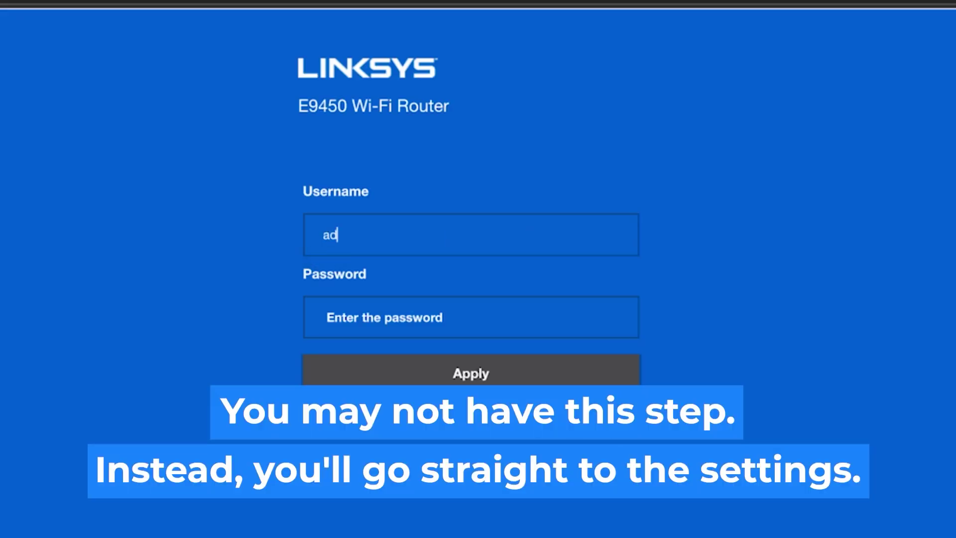
{"action": "left_click", "coordinate": [477, 322]}
{"action": "type", "text": "admin"}
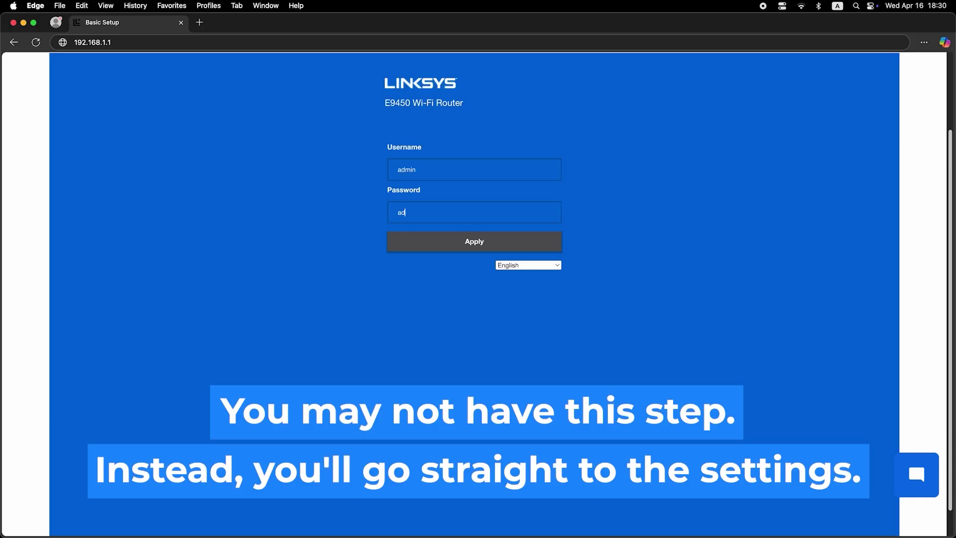
{"action": "type", "text": "min"}
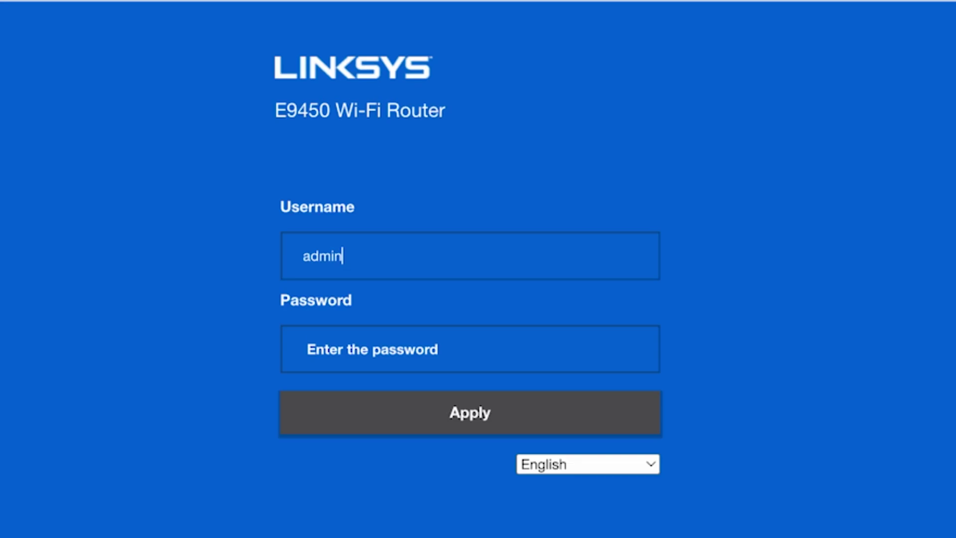
{"action": "left_click", "coordinate": [477, 214]}
{"action": "type", "text": "admin"}
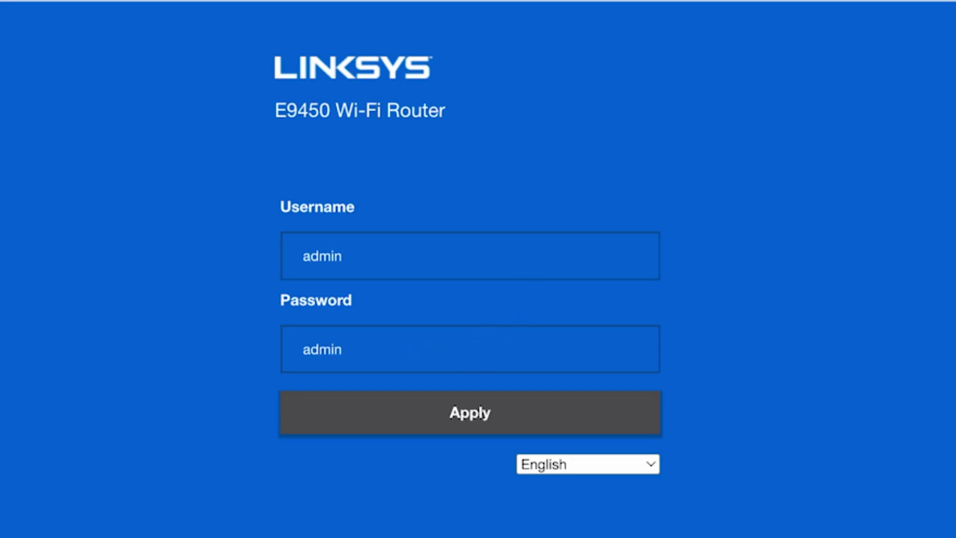
{"action": "left_click", "coordinate": [482, 418]}
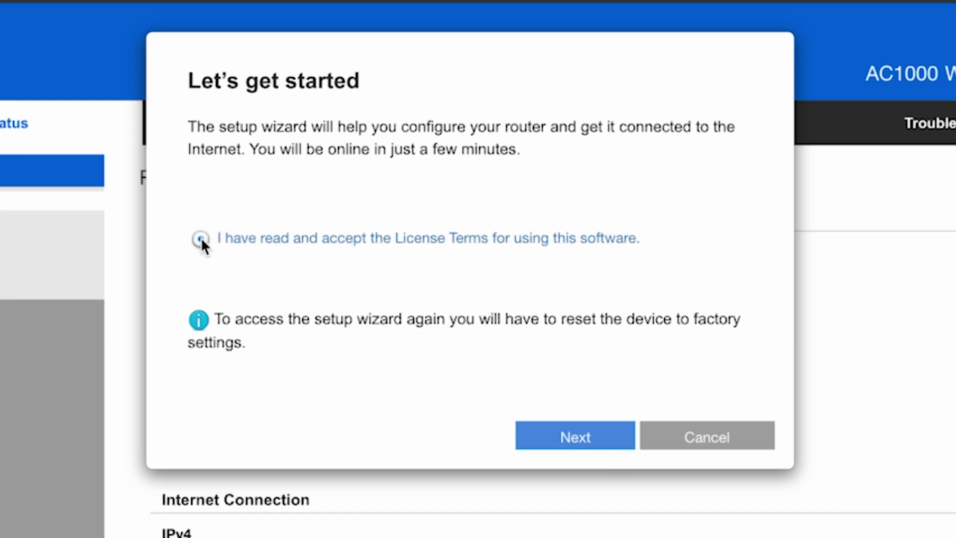
Step: Accept the license terms and continue to the Wi-Fi Settings step
{"action": "left_click", "coordinate": [594, 443]}
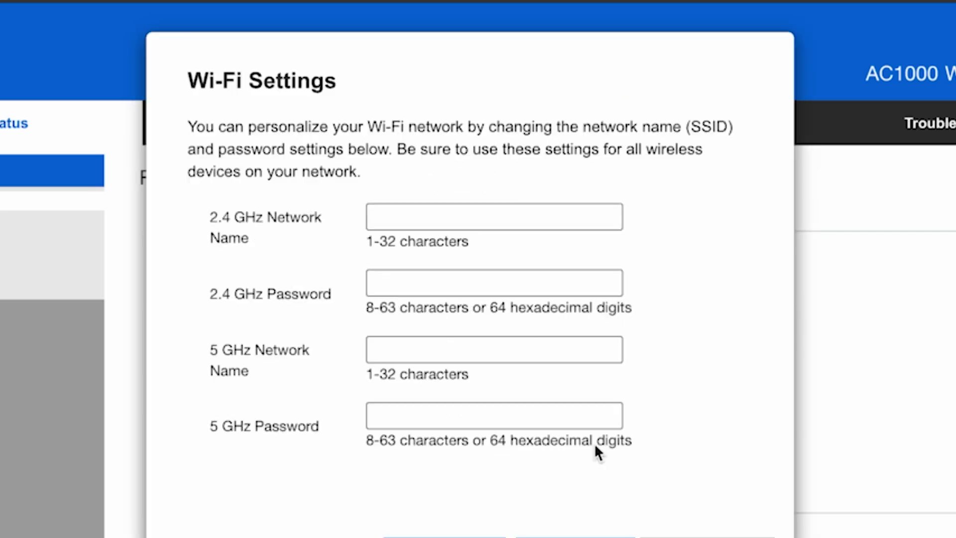
Step: Name the 2.4 GHz network Linksys and the 5 GHz network Linksys 5G, each with a password
{"action": "left_click", "coordinate": [462, 215]}
{"action": "type", "text": "Linkst"}
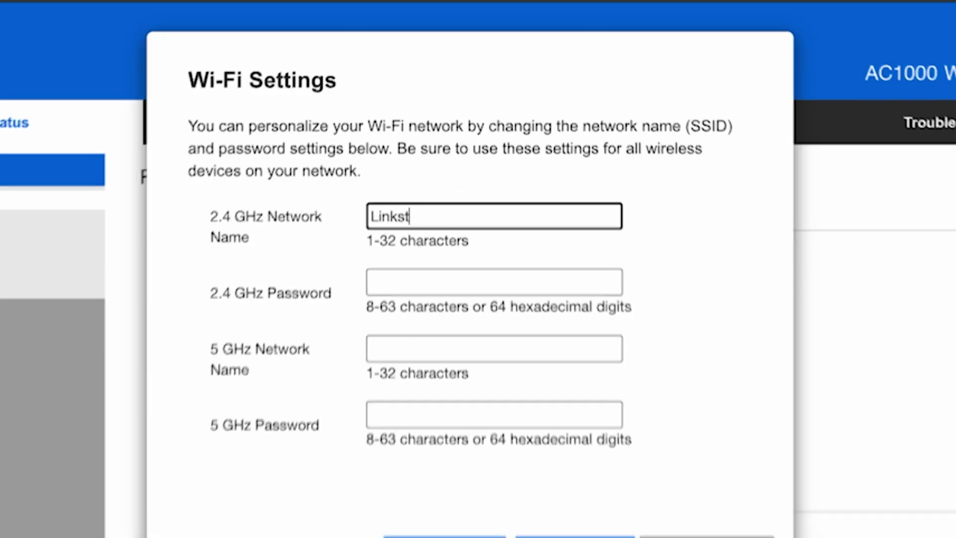
{"action": "key", "text": "BackSpace"}
{"action": "type", "text": "ys"}
{"action": "left_click", "coordinate": [465, 282]}
{"action": "type", "text": "1234567890"}
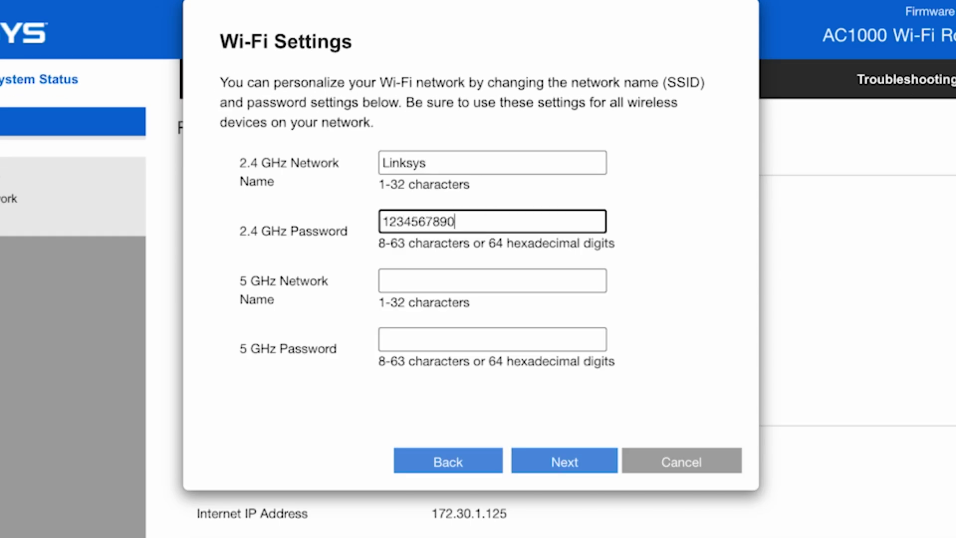
{"action": "left_click", "coordinate": [455, 278]}
{"action": "type", "text": "Linksys 5G"}
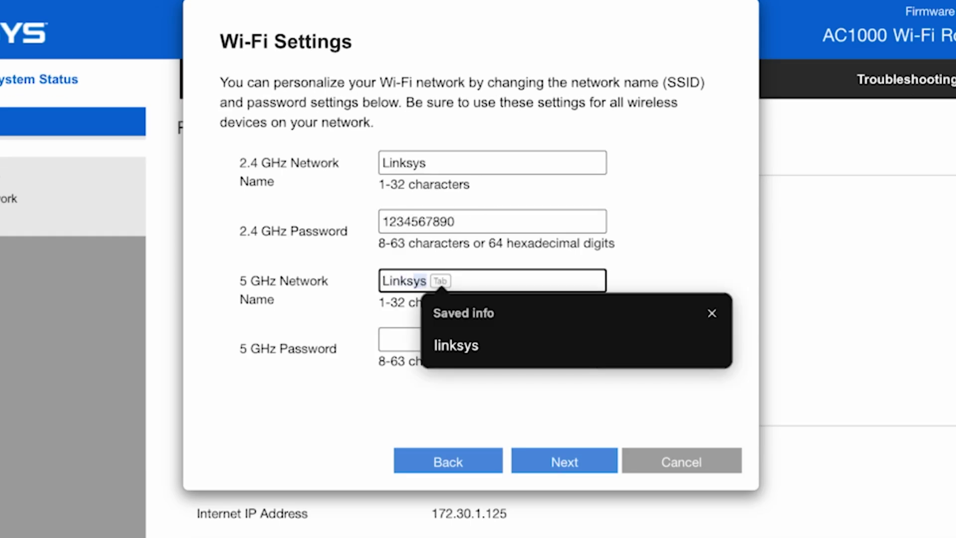
{"action": "left_click", "coordinate": [426, 335]}
{"action": "type", "text": "1234567890"}
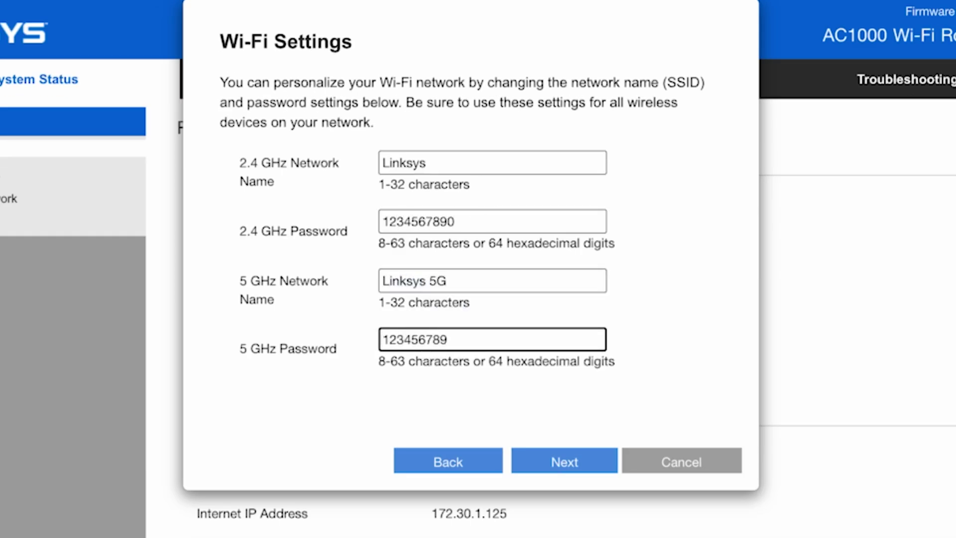
{"action": "left_click", "coordinate": [588, 466]}
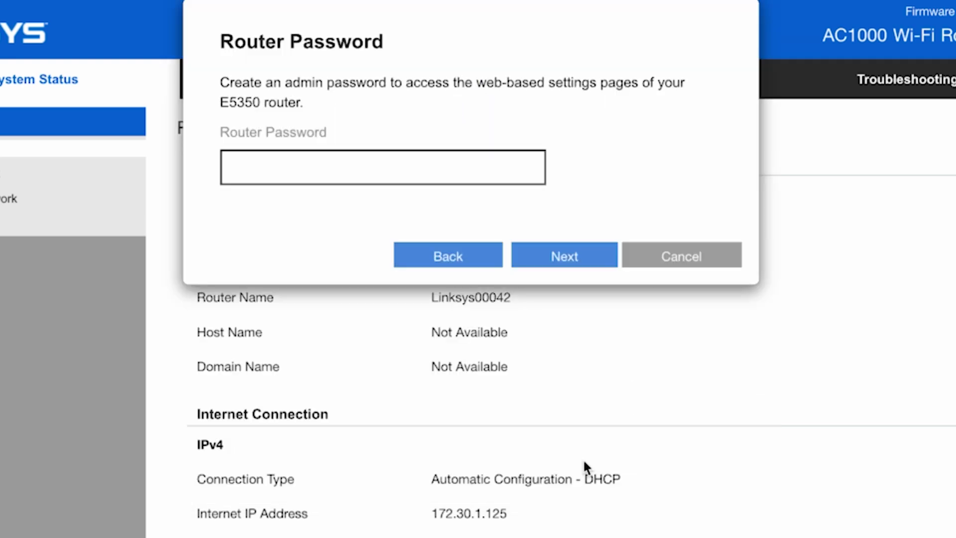
Step: Set a new router admin password and continue to the Summary
{"action": "left_click", "coordinate": [480, 167]}
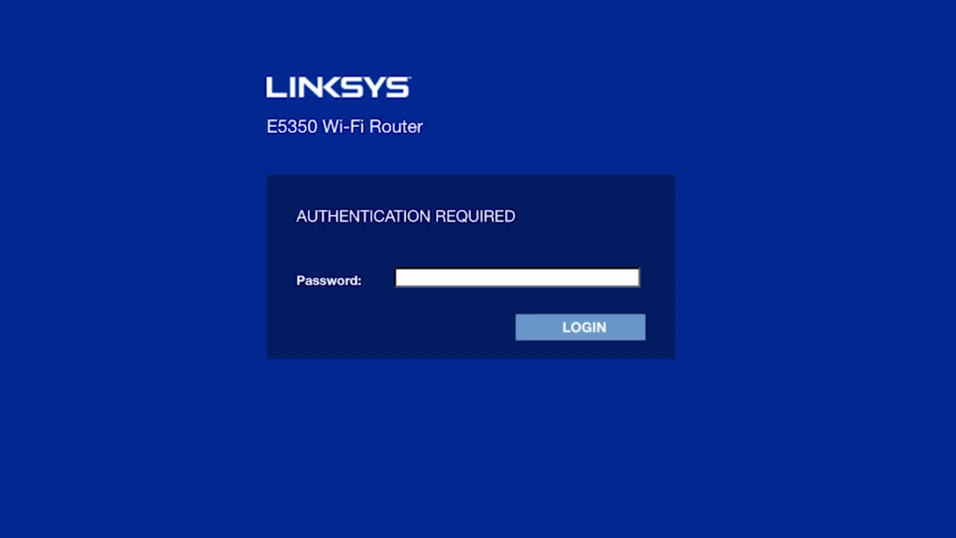
{"action": "type", "text": "pas"}
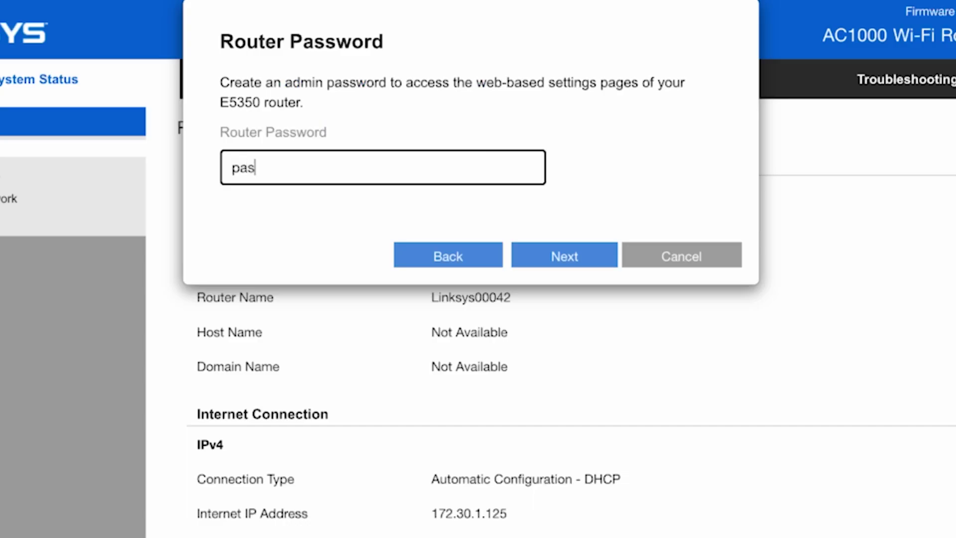
{"action": "type", "text": "sword"}
{"action": "left_click", "coordinate": [574, 260]}
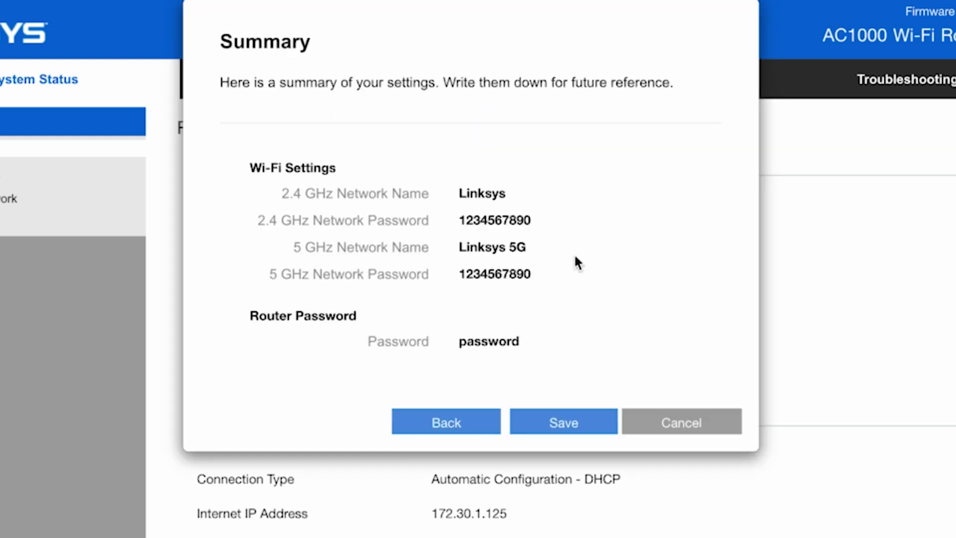
Step: Save the summarised settings and continue once the Mac has reconnected to the new network
{"action": "left_click", "coordinate": [572, 421]}
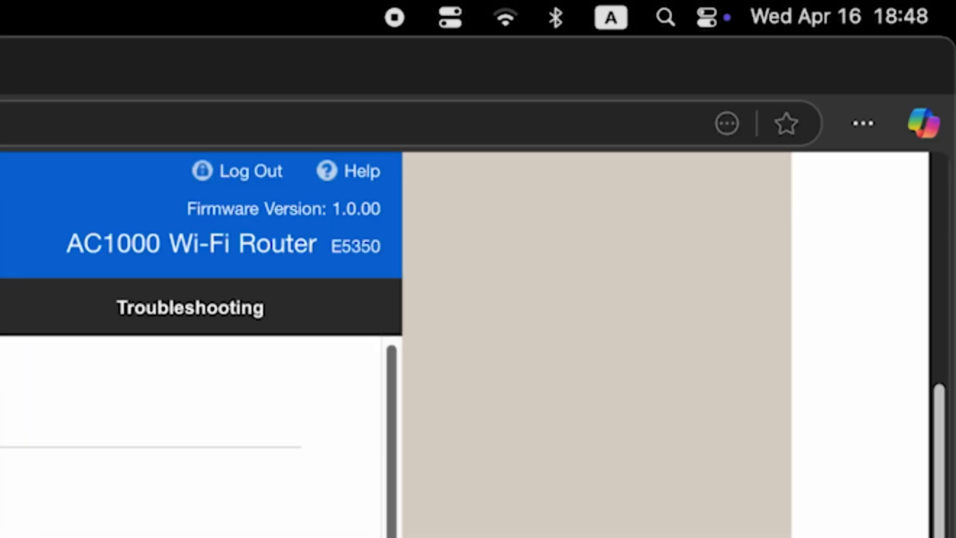
{"action": "left_click", "coordinate": [511, 23]}
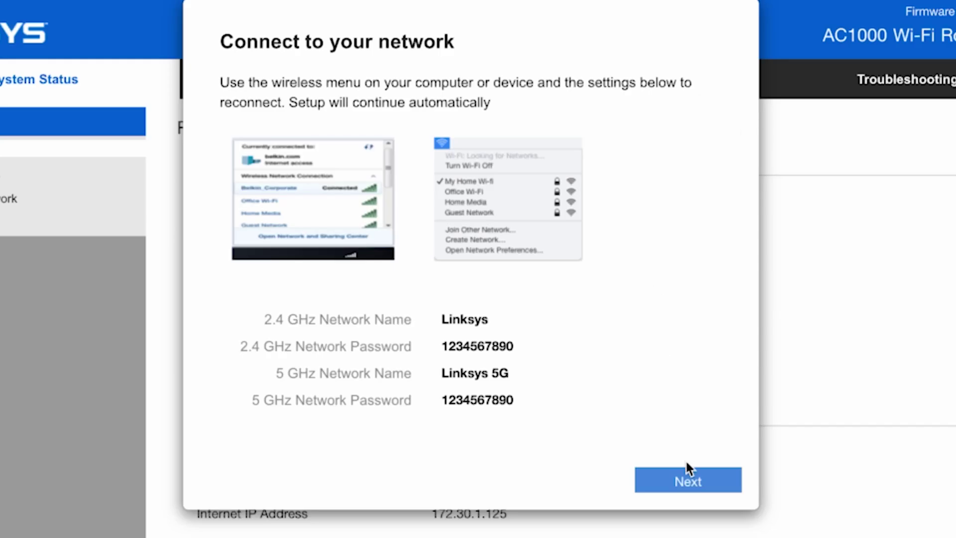
{"action": "left_click", "coordinate": [683, 480]}
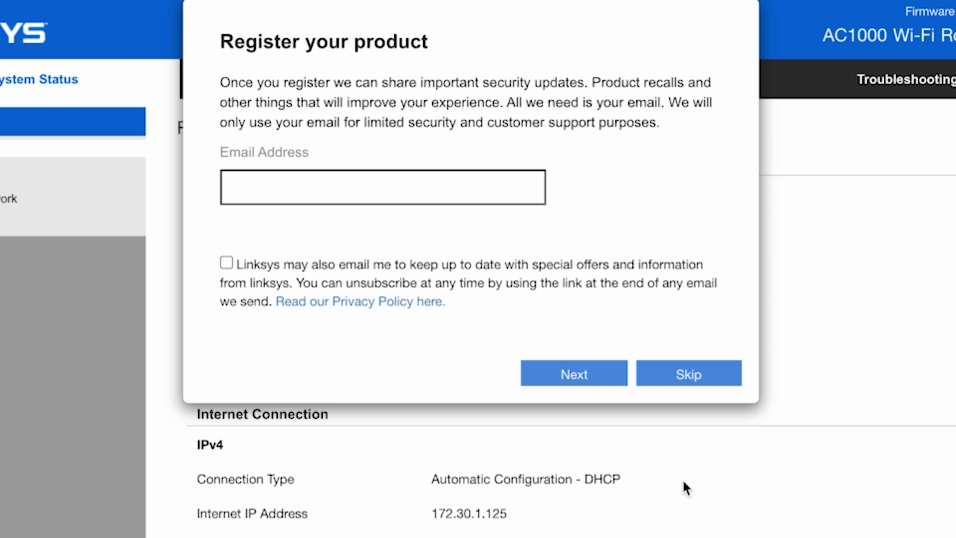
Step: Skip product registration, confirm firmware 1.0.00.025 is current, and finish the wizard
{"action": "left_click", "coordinate": [692, 376]}
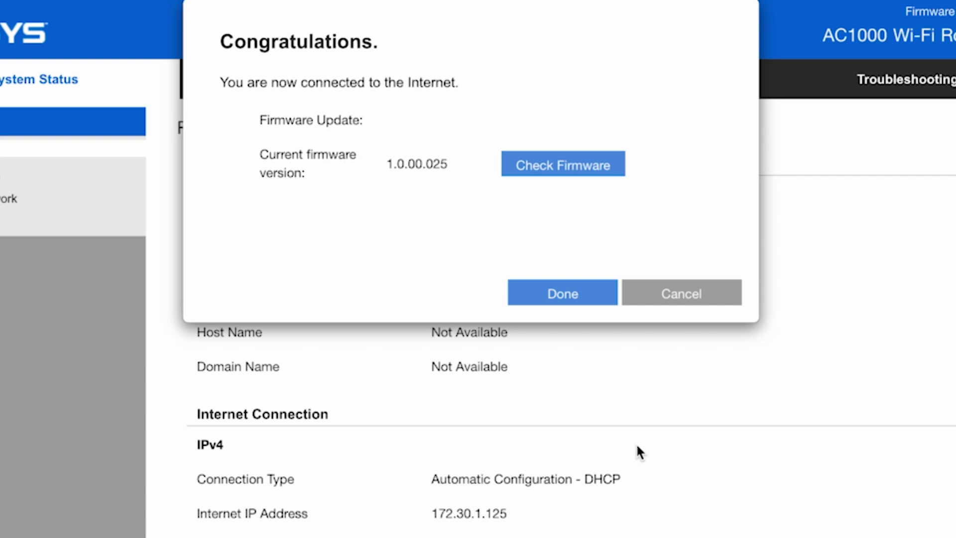
{"action": "left_click", "coordinate": [584, 165]}
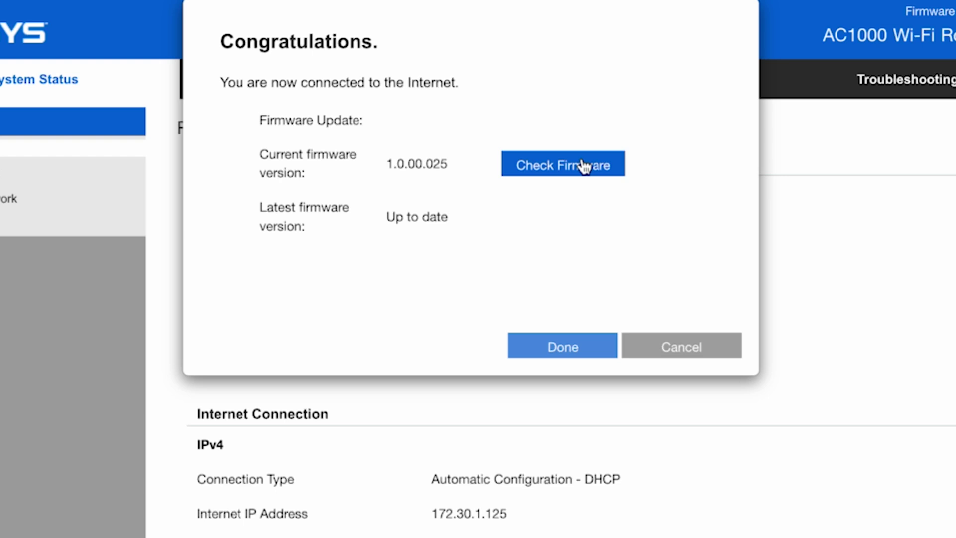
{"action": "left_click", "coordinate": [572, 351]}
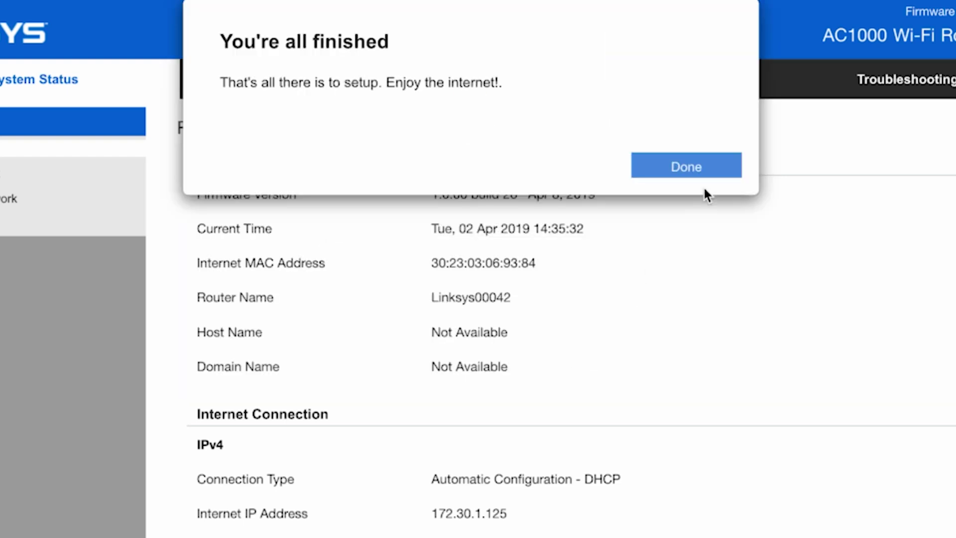
{"action": "left_click", "coordinate": [709, 172]}
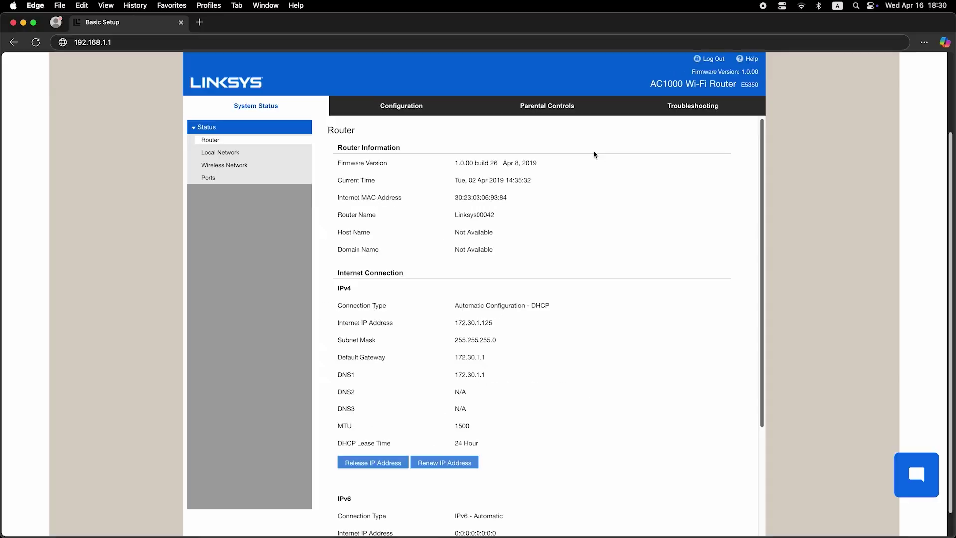
Step: Search for 'fdfdfdfdf' in a new Edge tab to test the internet connection
{"action": "key", "text": "super+t"}
{"action": "left_click", "coordinate": [225, 42]}
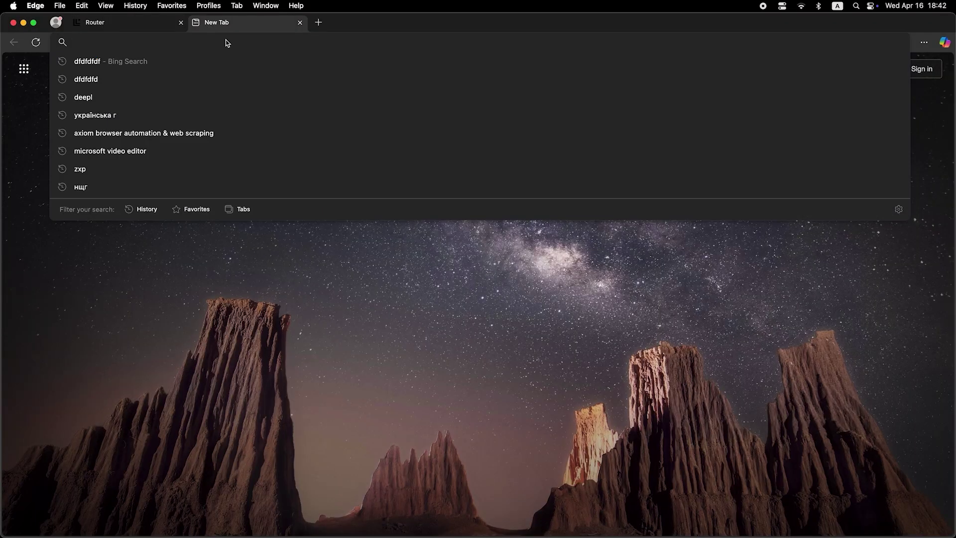
{"action": "type", "text": "fdfdfdfdf"}
{"action": "key", "text": "Return"}
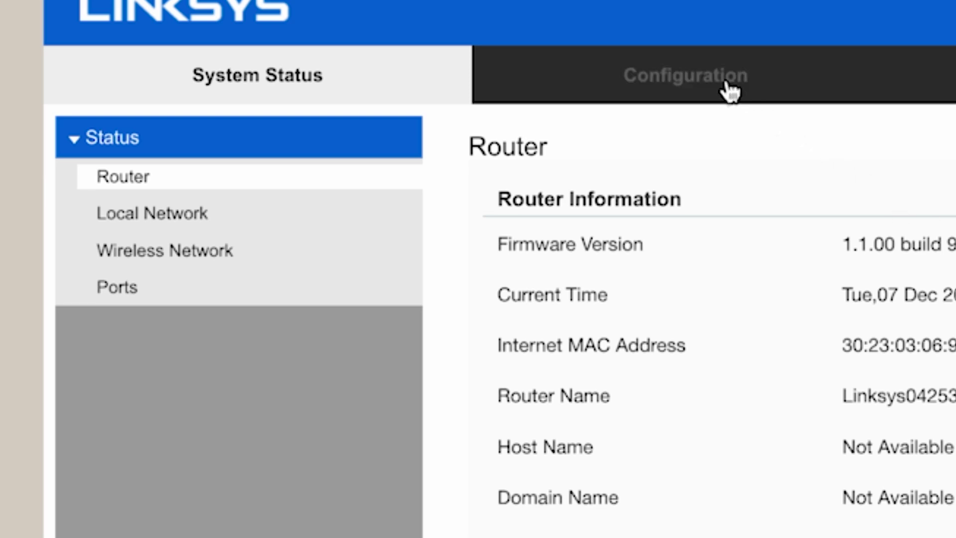
Step: In Configuration > WAN Setup, preview Static IP, PPPoE and PPTP, then save Automatic Configuration - DHCP
{"action": "left_click", "coordinate": [728, 89]}
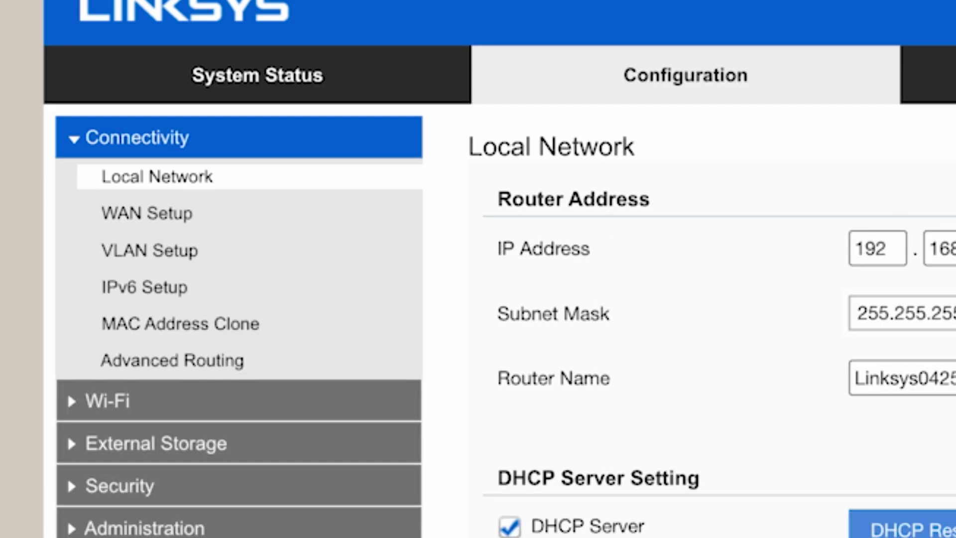
{"action": "left_click", "coordinate": [177, 219]}
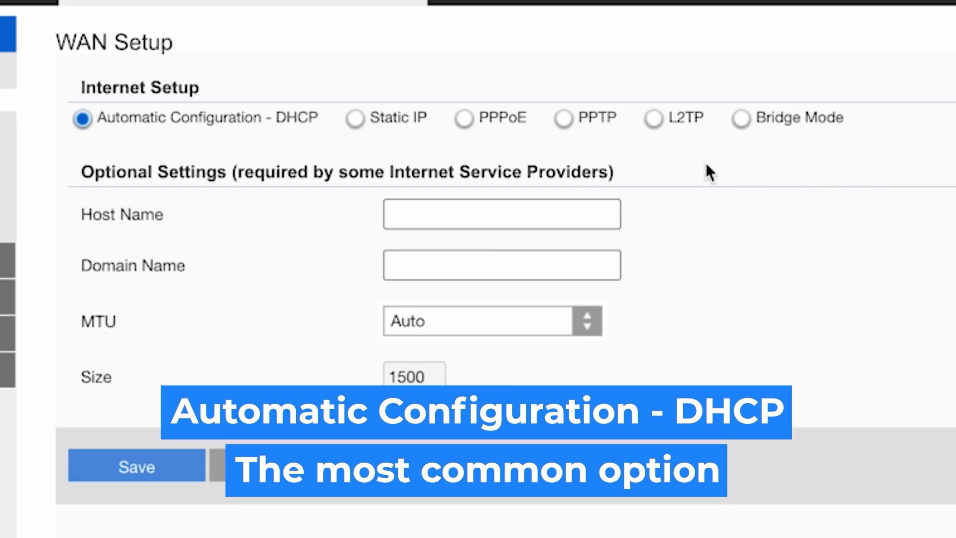
{"action": "left_click", "coordinate": [358, 124]}
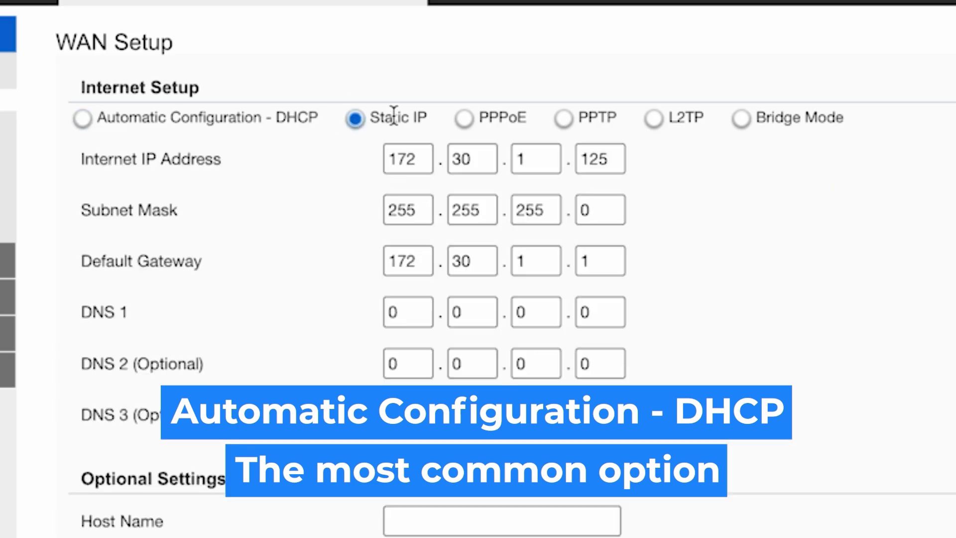
{"action": "left_click", "coordinate": [466, 119]}
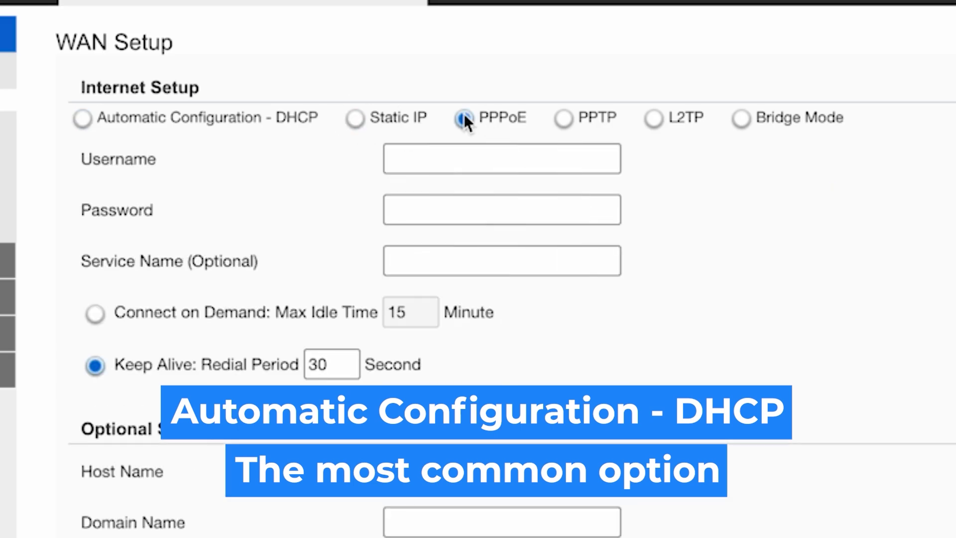
{"action": "left_click", "coordinate": [566, 122]}
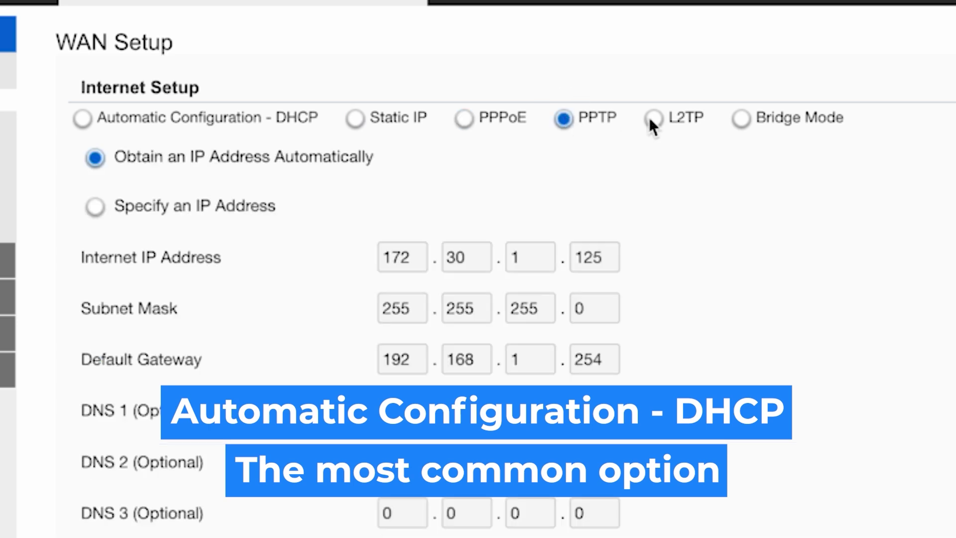
{"action": "left_click", "coordinate": [82, 119]}
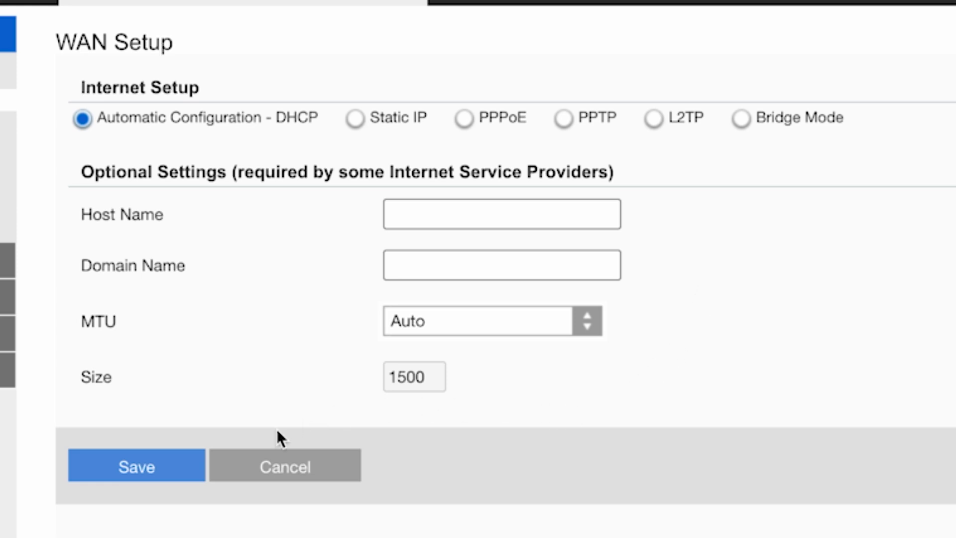
{"action": "left_click", "coordinate": [145, 470]}
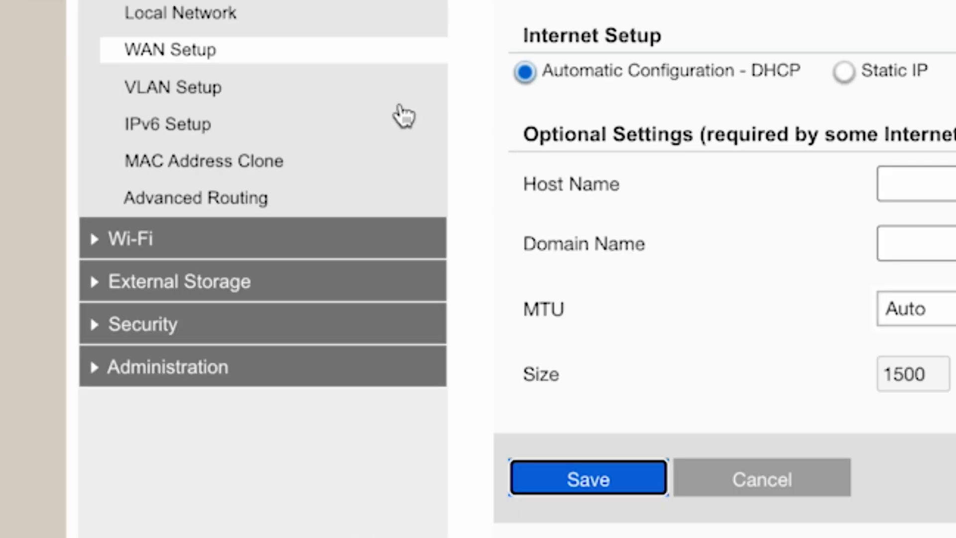
{"action": "left_click", "coordinate": [119, 242]}
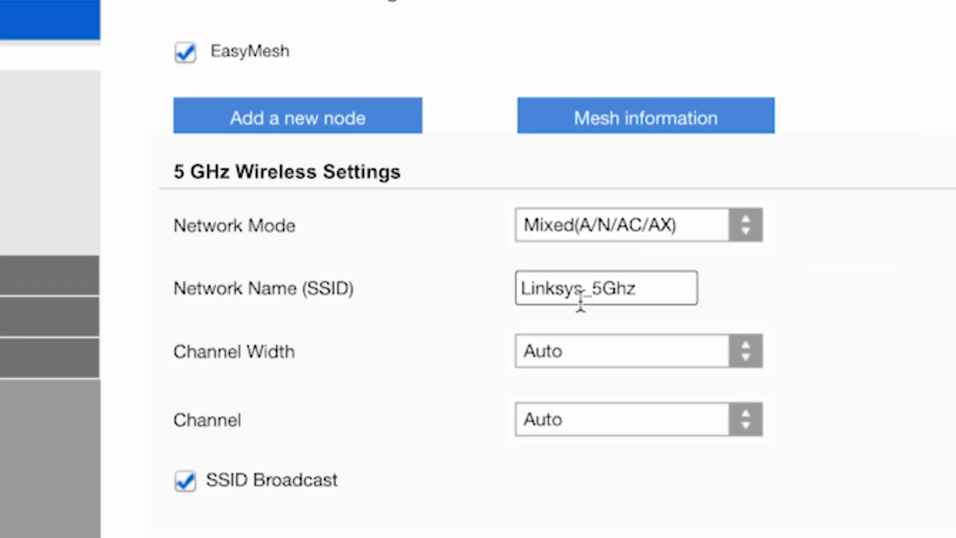
Step: Shorten the 5 GHz network name to Linksys and save the basic wireless settings
{"action": "left_click_drag", "start_coordinate": [581, 301], "coordinate": [666, 284]}
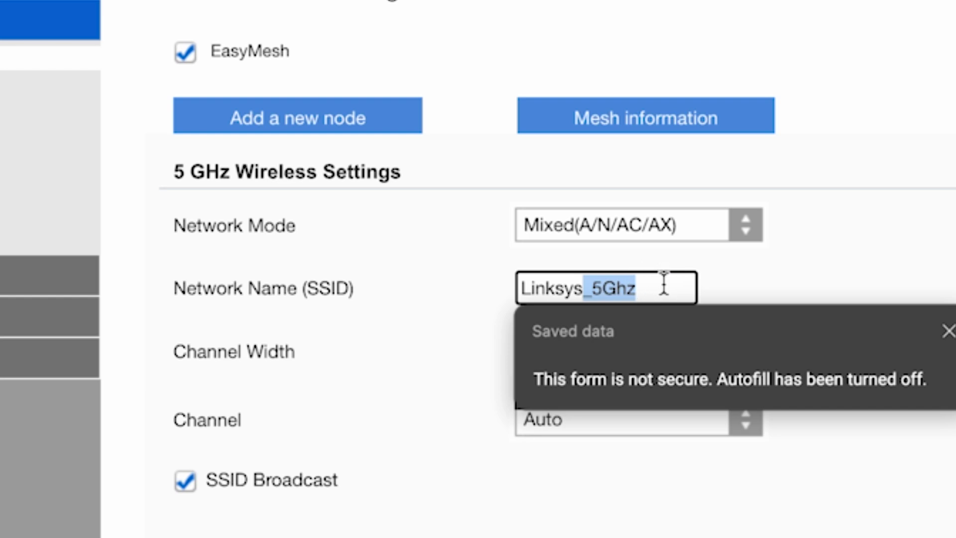
{"action": "key", "text": "BackSpace"}
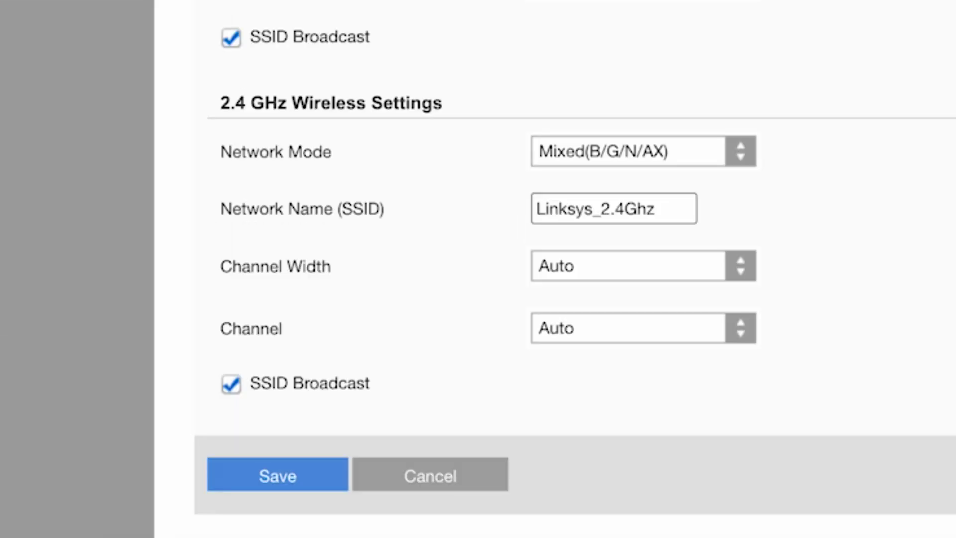
{"action": "left_click", "coordinate": [613, 208]}
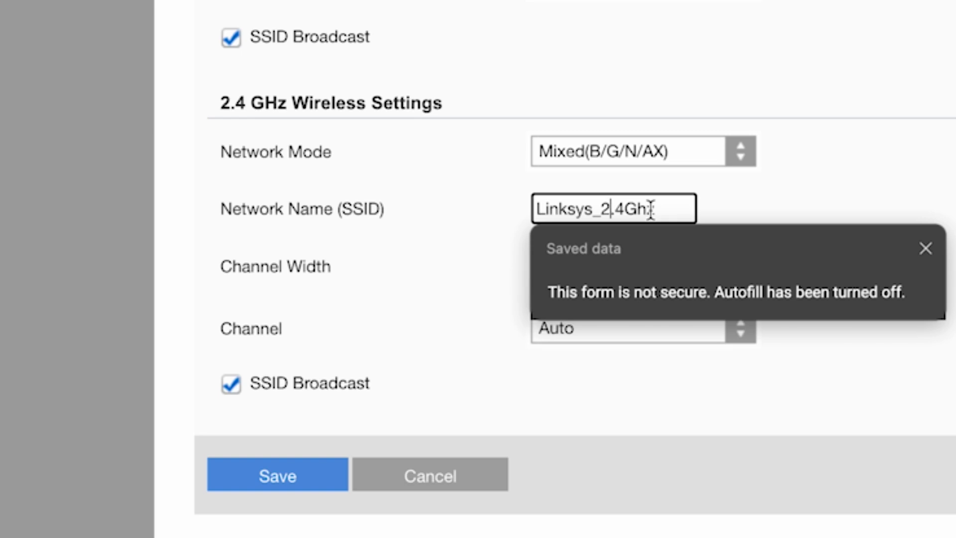
{"action": "left_click", "coordinate": [270, 479]}
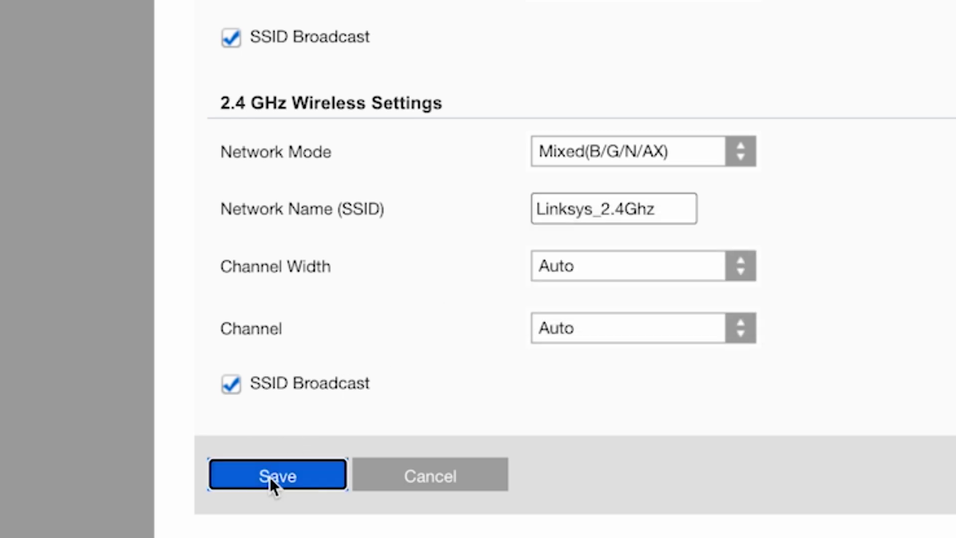
{"action": "scroll", "coordinate": [890, 186], "scroll_direction": "up", "scroll_amount": 3}
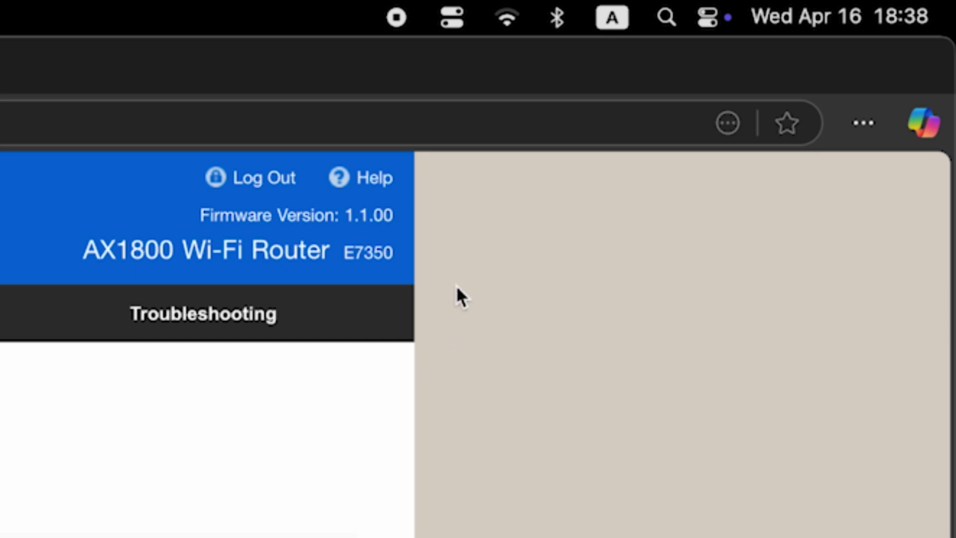
{"action": "left_click", "coordinate": [504, 25]}
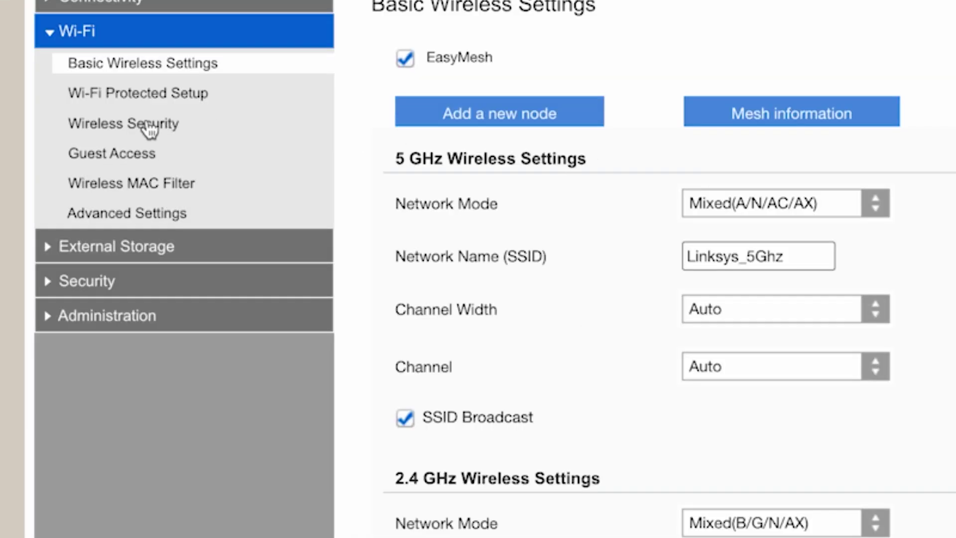
Step: Replace the 2.4 GHz passphrase on the Wireless Security page with a new one and save
{"action": "left_click", "coordinate": [145, 125]}
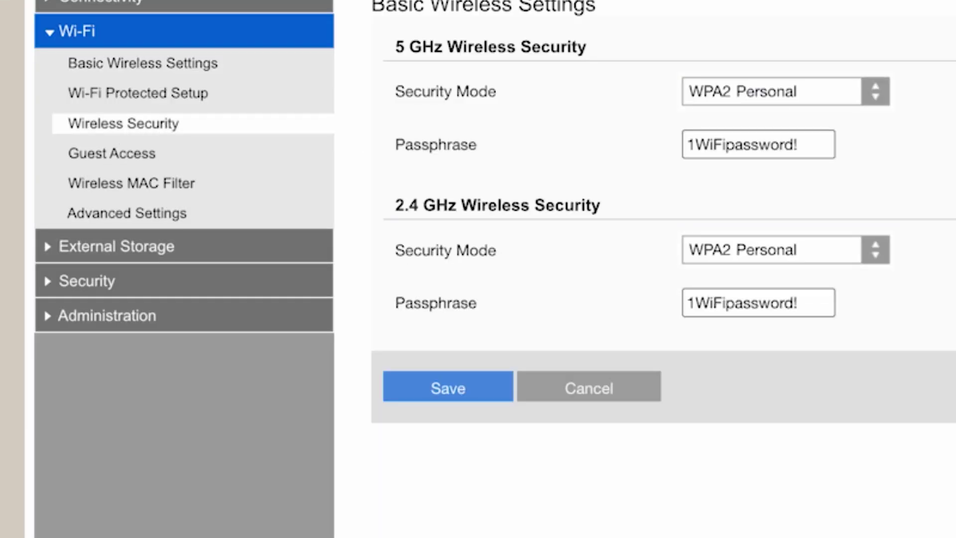
{"action": "left_click", "coordinate": [811, 144]}
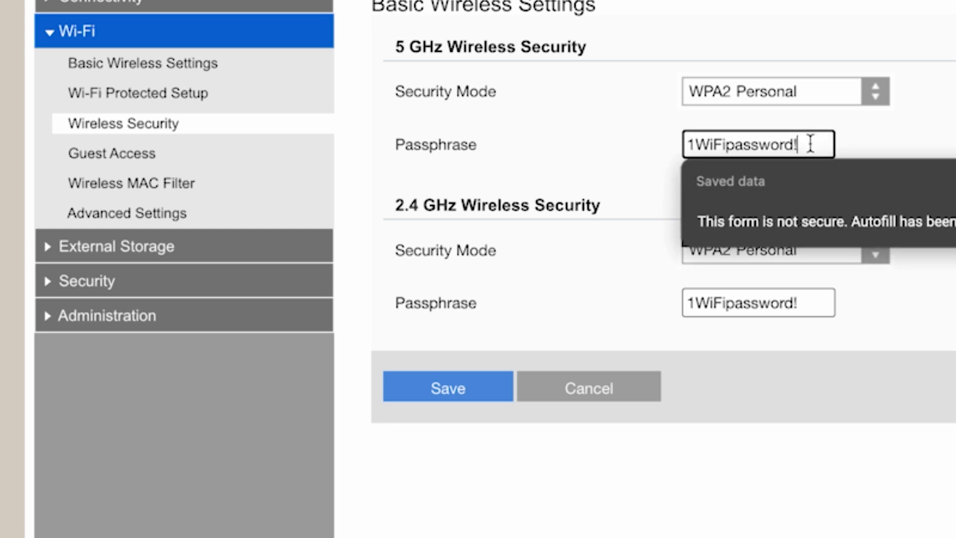
{"action": "left_click", "coordinate": [812, 303]}
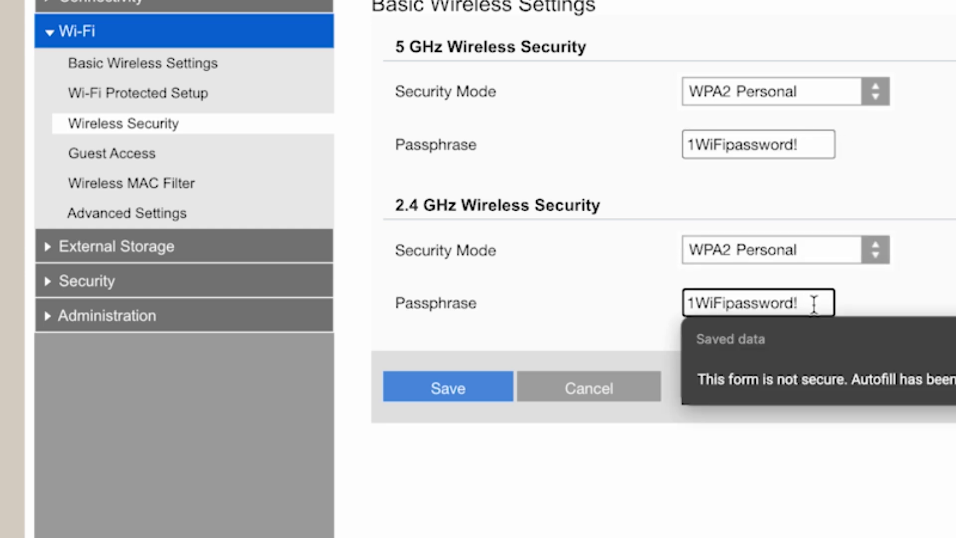
{"action": "left_click_drag", "start_coordinate": [812, 302], "coordinate": [645, 305]}
{"action": "type", "text": "12"}
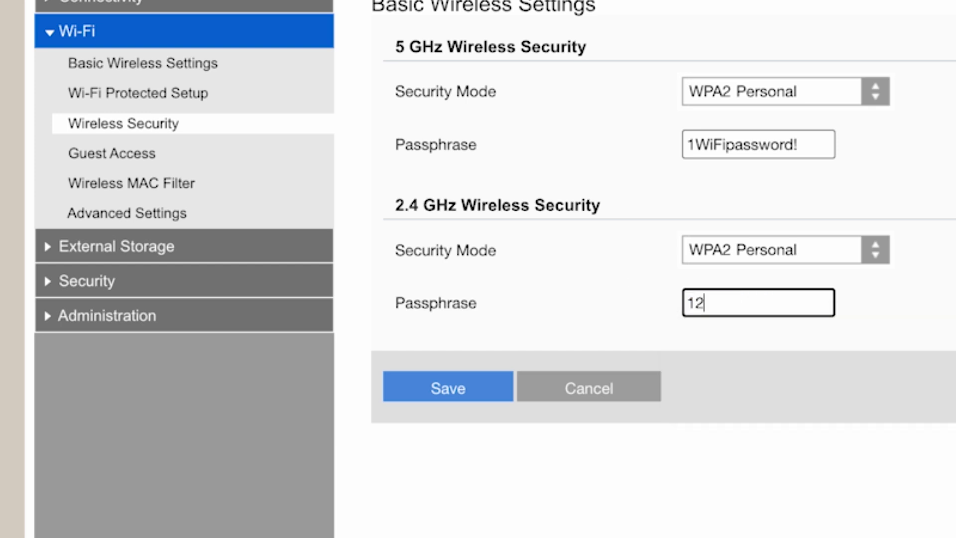
{"action": "type", "text": "34567890"}
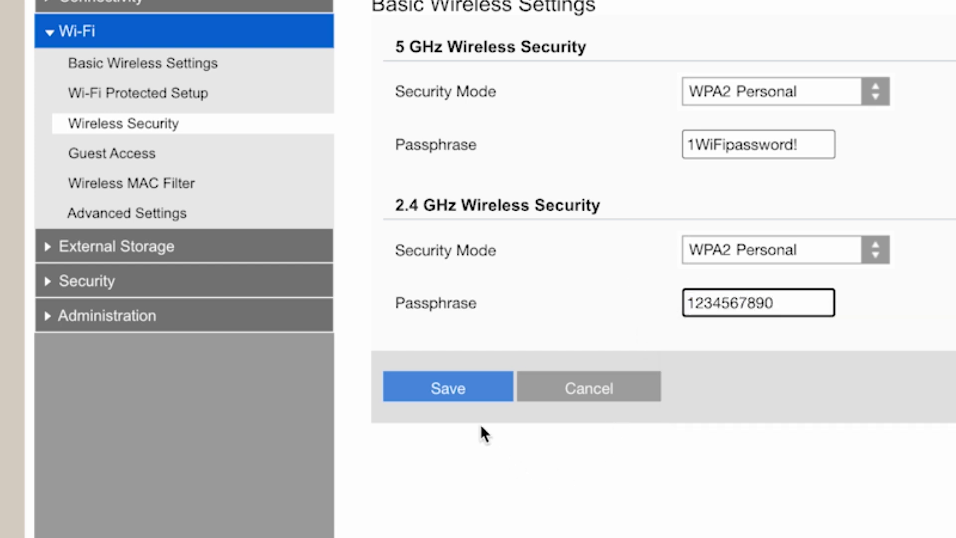
{"action": "left_click", "coordinate": [460, 390]}
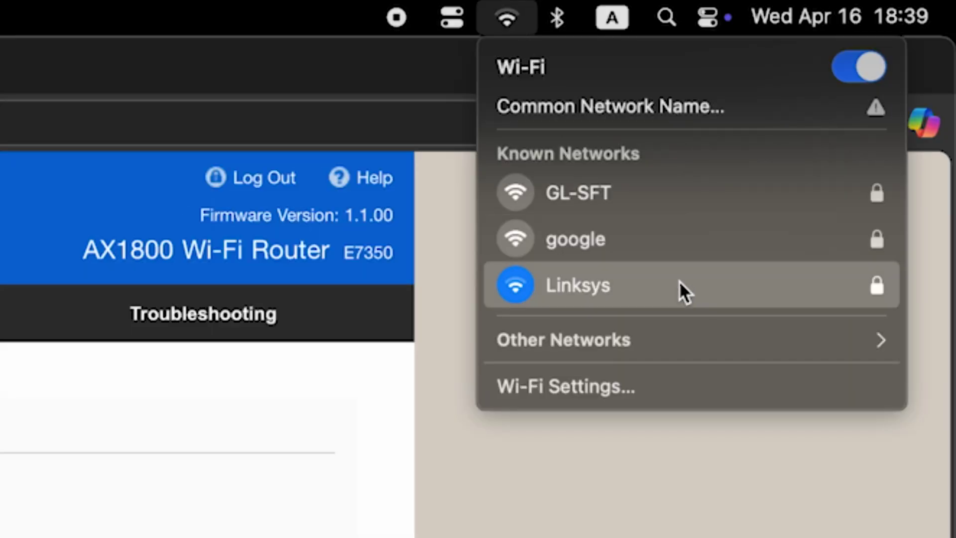
{"action": "key", "text": "Escape"}
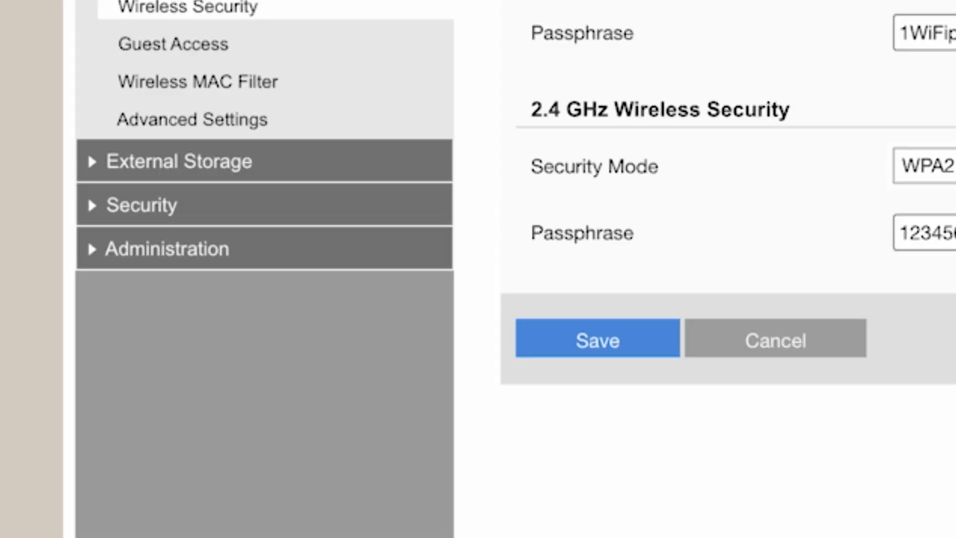
Step: Restart the router from Administration > Device Reset
{"action": "left_click", "coordinate": [174, 264]}
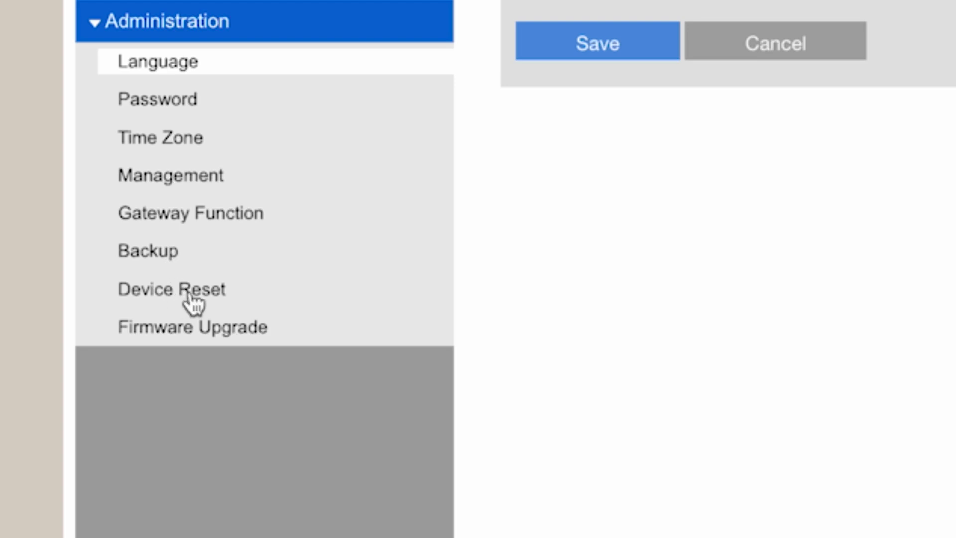
{"action": "left_click", "coordinate": [221, 299]}
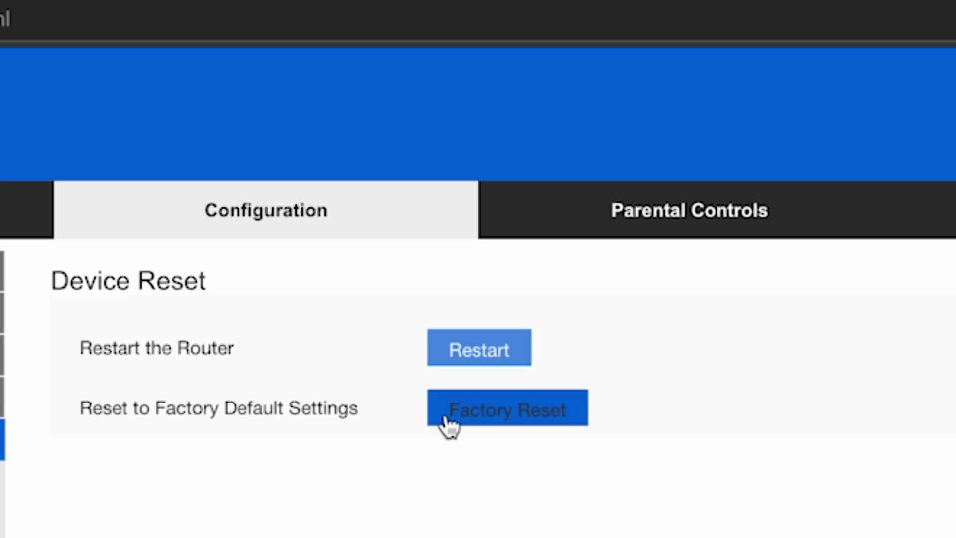
{"action": "left_click", "coordinate": [513, 349]}
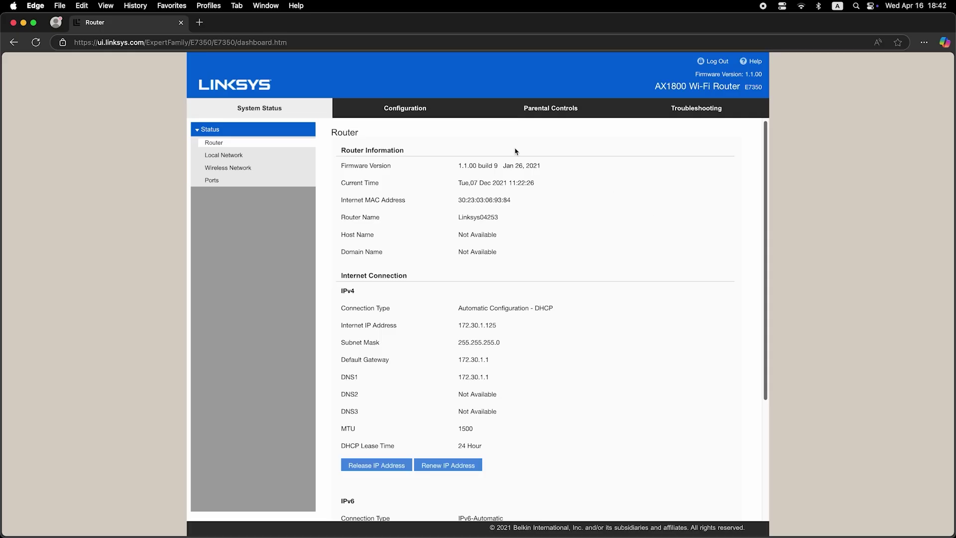
{"action": "left_click", "coordinate": [200, 22]}
{"action": "left_click", "coordinate": [227, 43]}
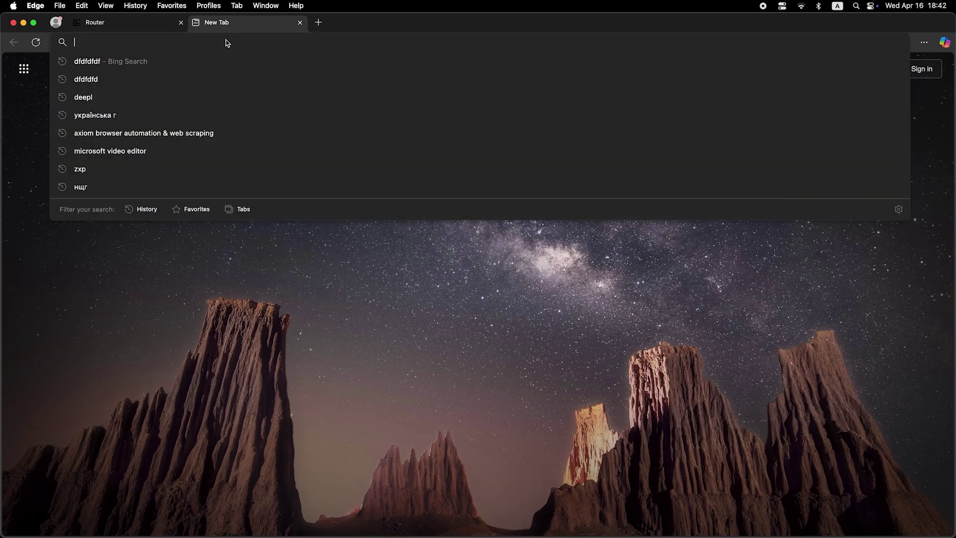
{"action": "type", "text": "fdfdfdfdf"}
{"action": "key", "text": "Return"}
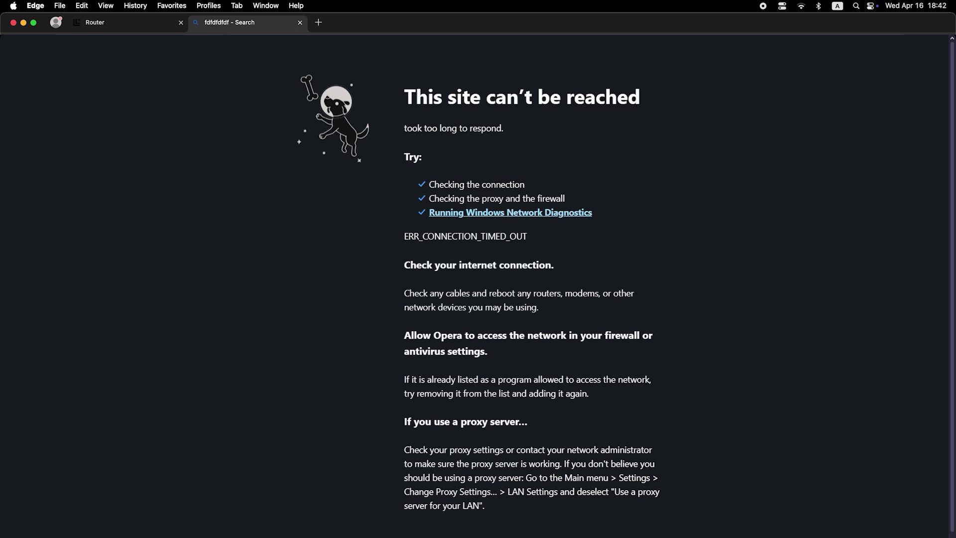
{"action": "key", "text": "super+w"}
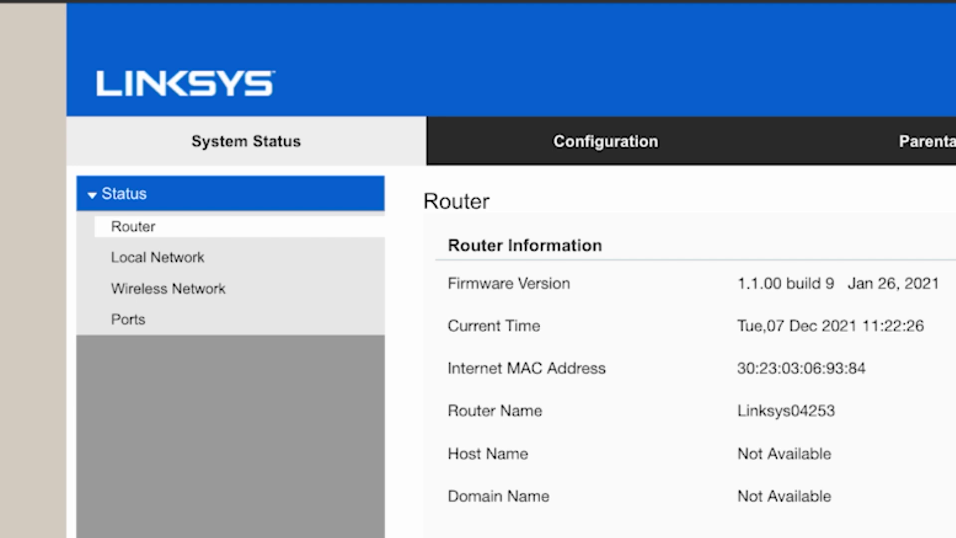
{"action": "left_click", "coordinate": [574, 151]}
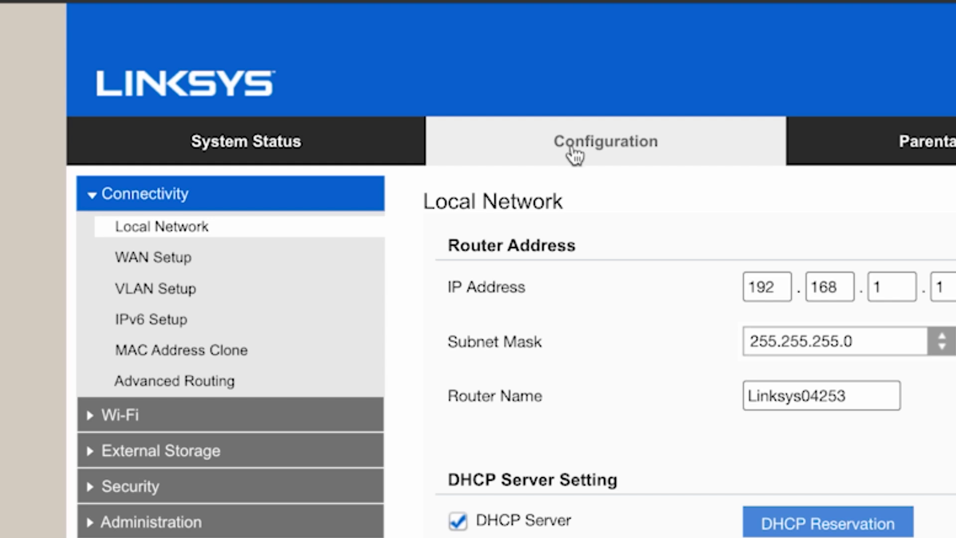
{"action": "left_click", "coordinate": [224, 357]}
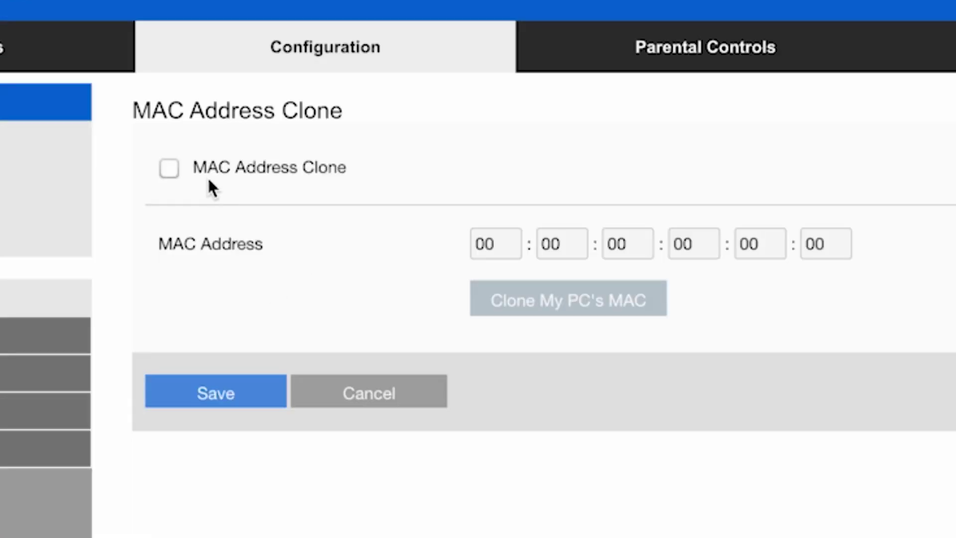
{"action": "left_click", "coordinate": [169, 169]}
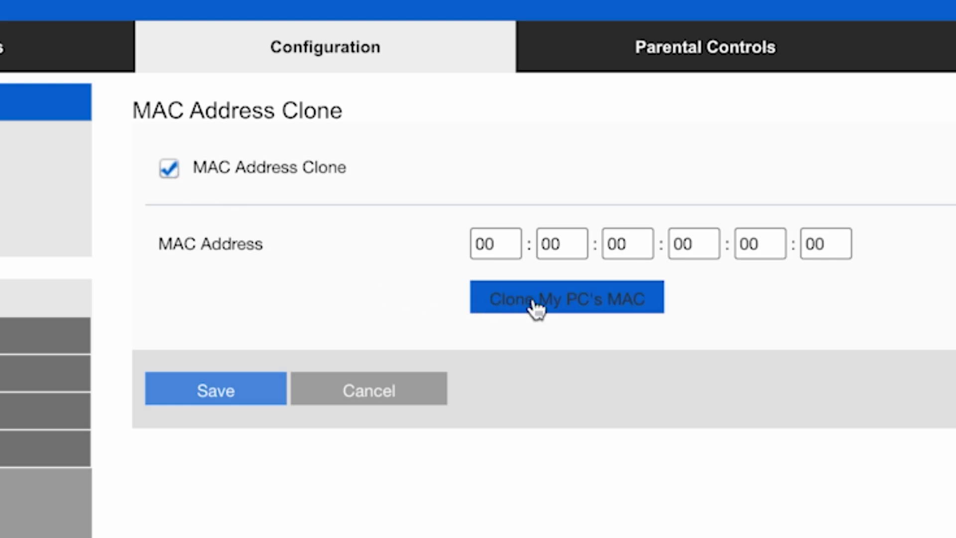
{"action": "left_click", "coordinate": [559, 304]}
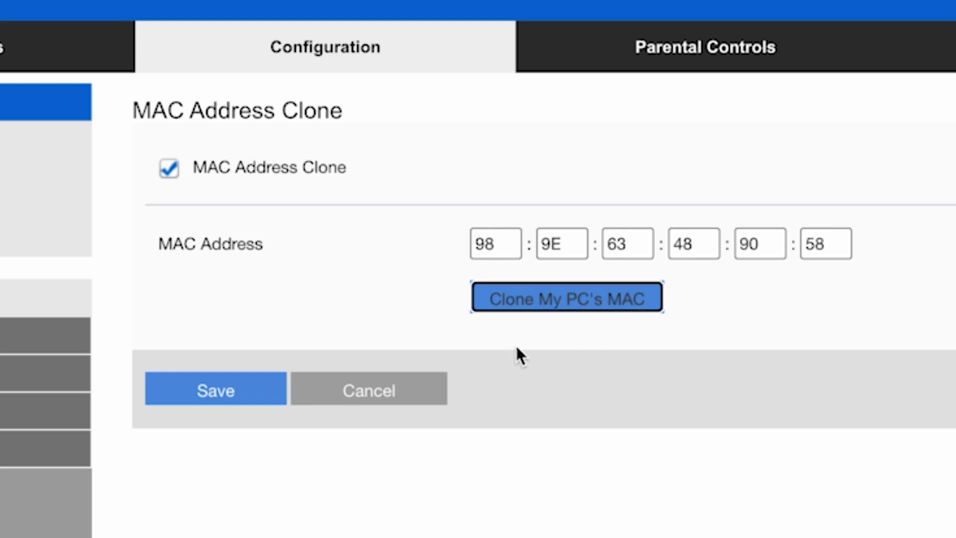
{"action": "left_click", "coordinate": [233, 389]}
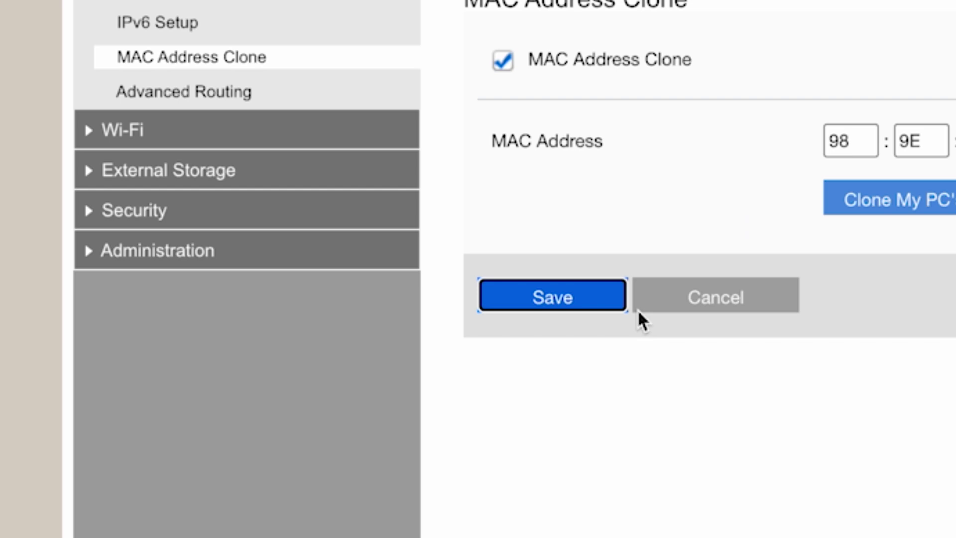
{"action": "scroll", "coordinate": [643, 321], "scroll_direction": "down", "scroll_amount": 2}
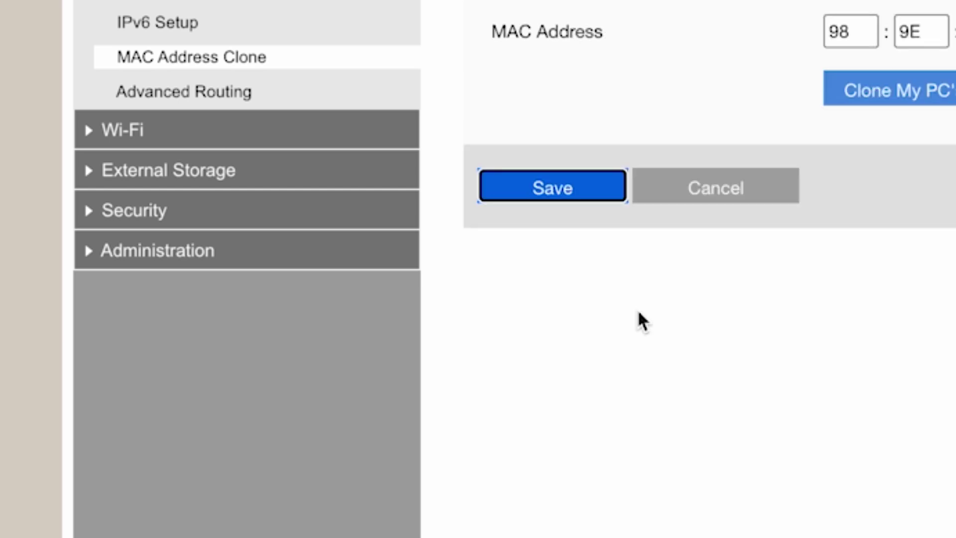
Step: Restart the router from the Administration Device Reset page and confirm the reboot
{"action": "left_click", "coordinate": [171, 264]}
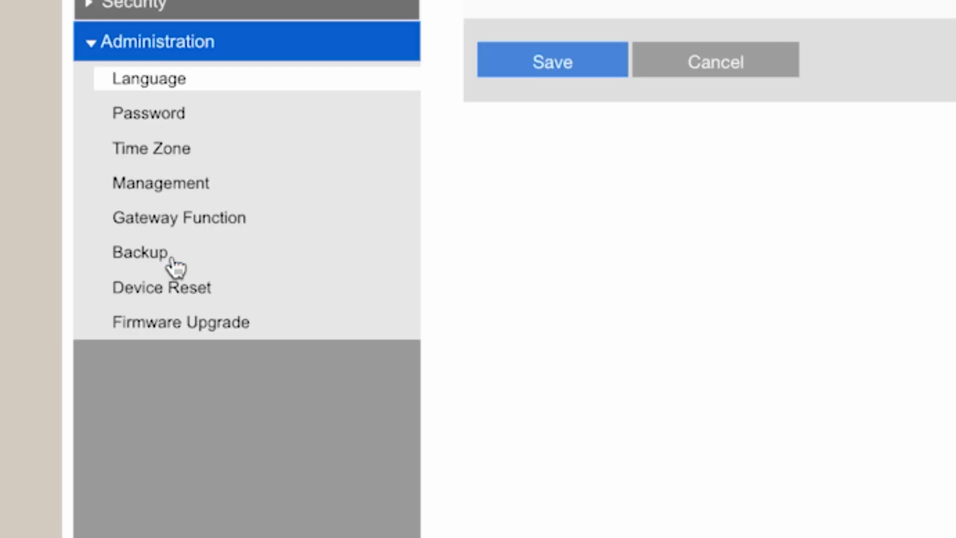
{"action": "left_click", "coordinate": [206, 300]}
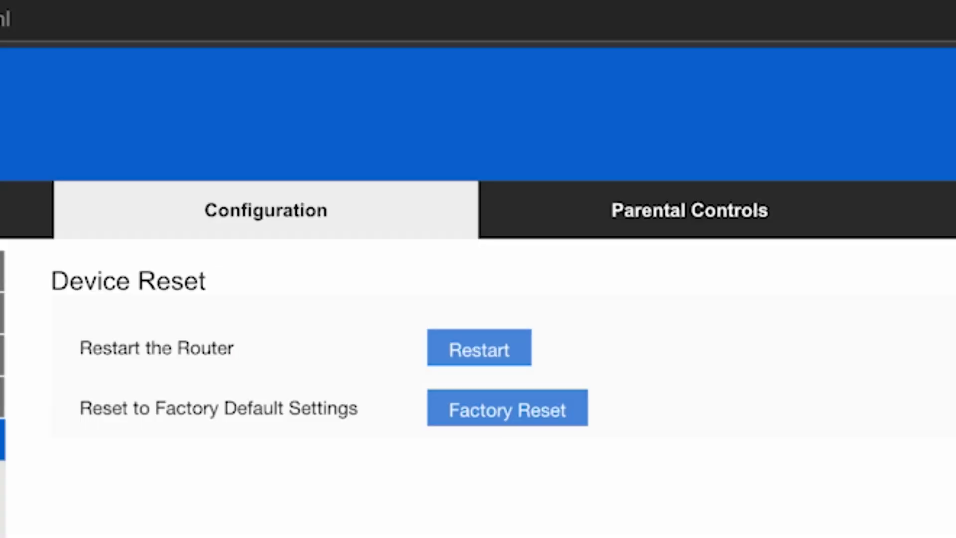
{"action": "left_click", "coordinate": [483, 357]}
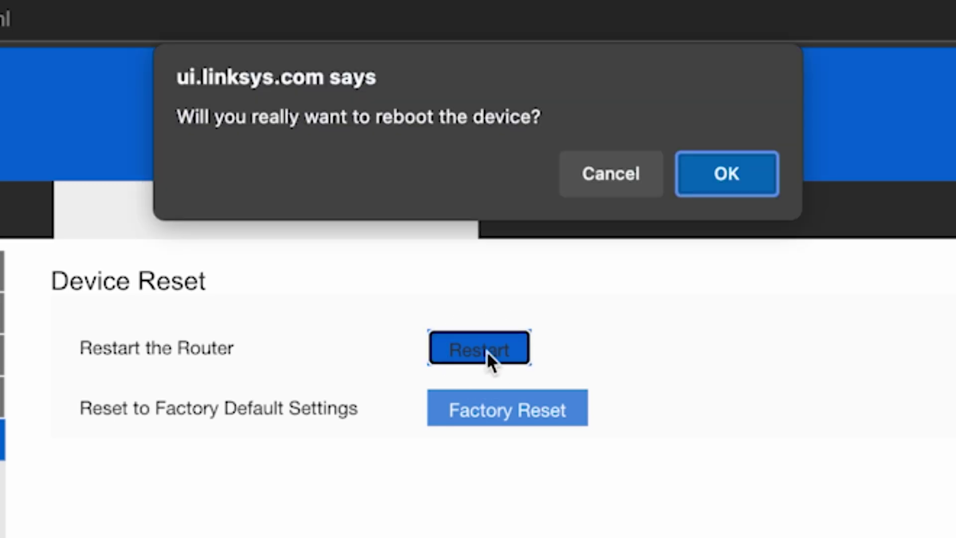
{"action": "left_click", "coordinate": [733, 175]}
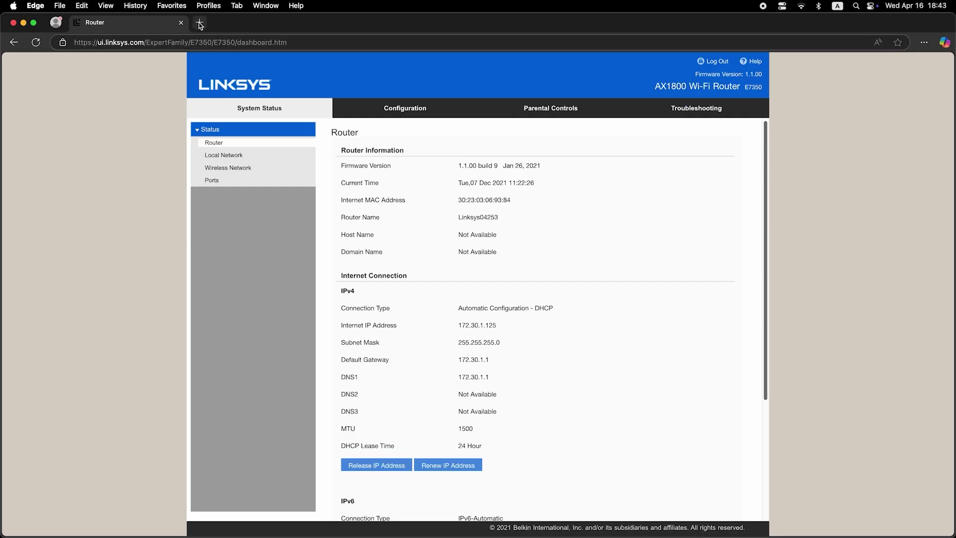
Step: Search for 'ffdfdfdf' in a new browser tab to test the internet connection
{"action": "left_click", "coordinate": [199, 22]}
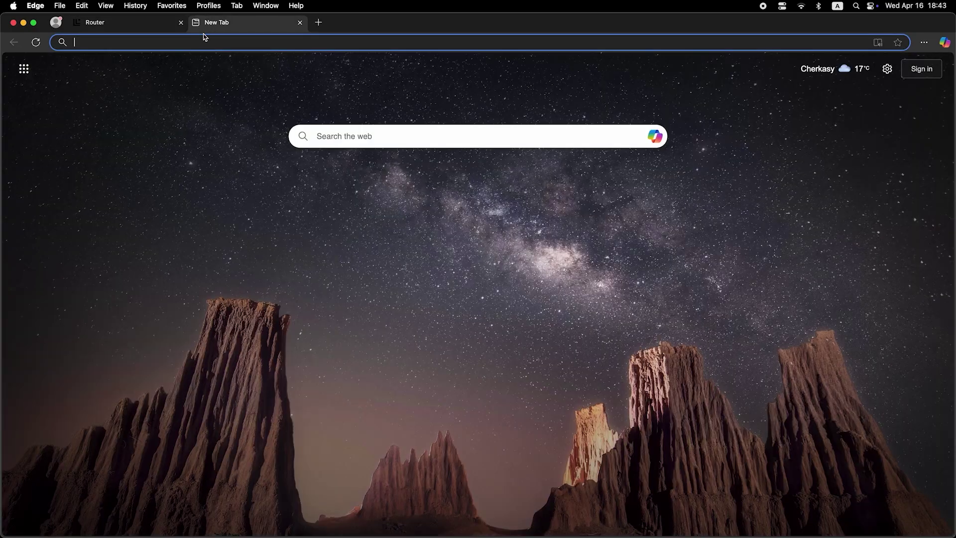
{"action": "left_click", "coordinate": [206, 40]}
{"action": "type", "text": "ffdfdfdf"}
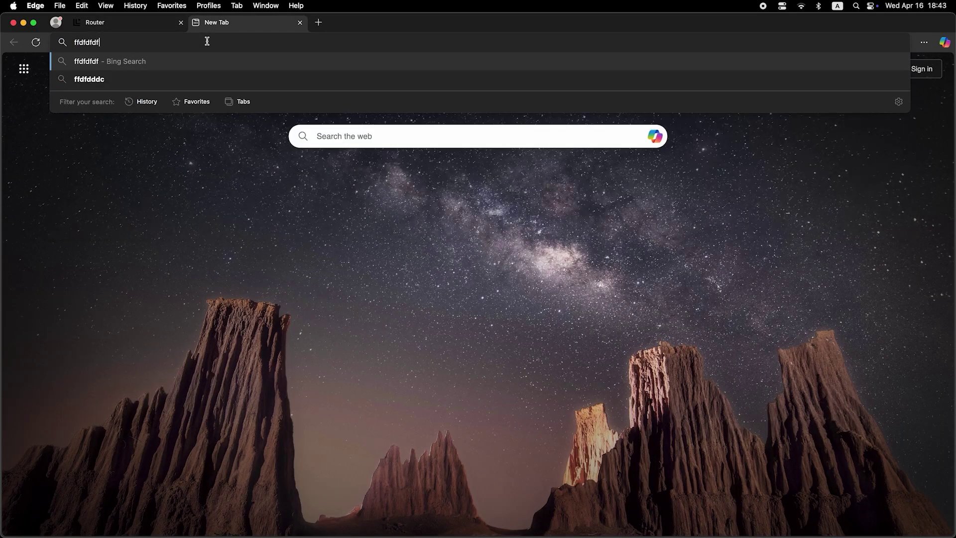
{"action": "key", "text": "Return"}
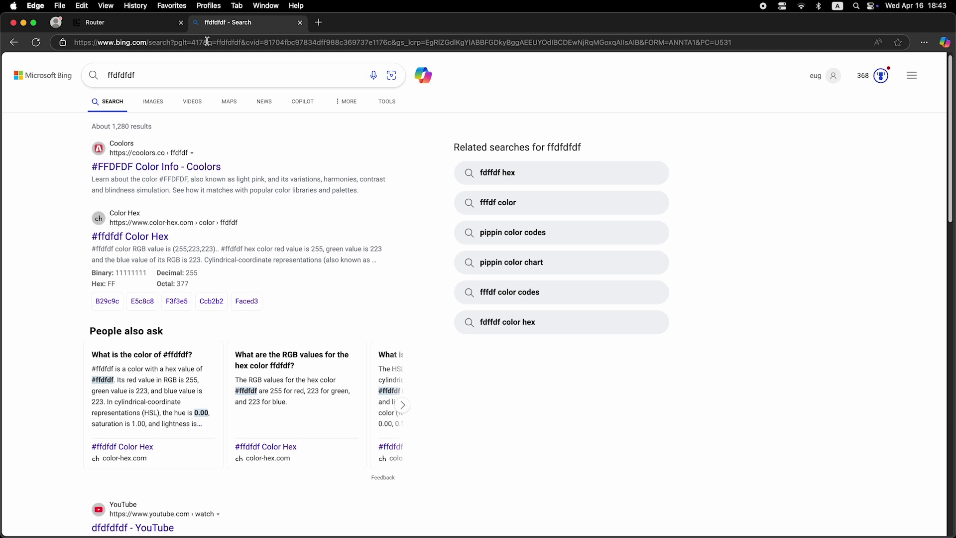